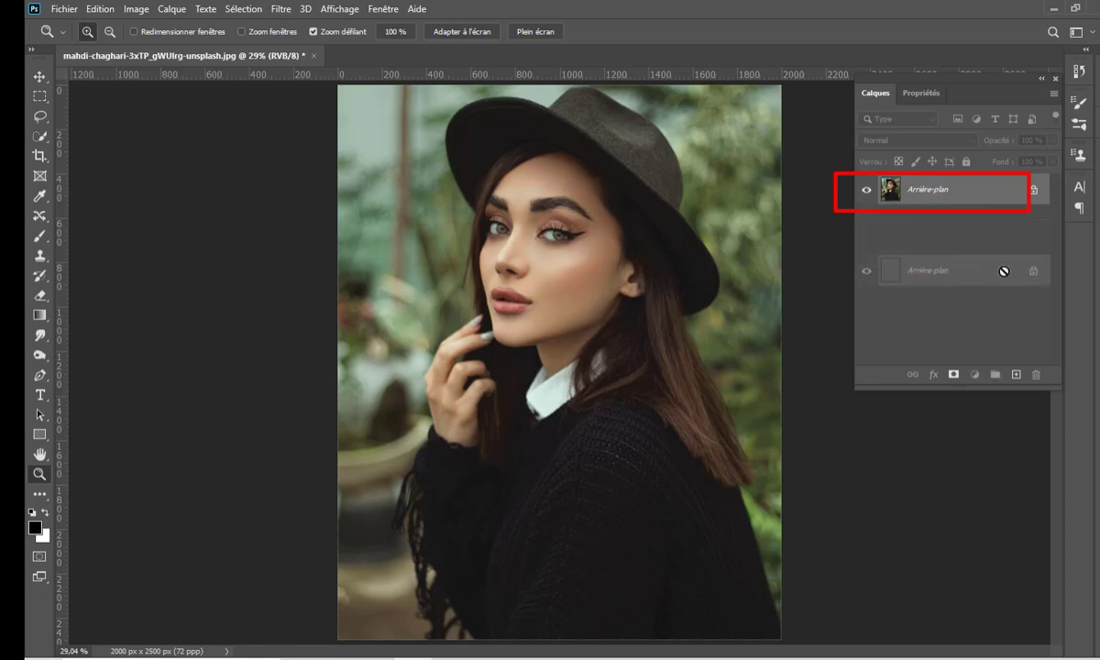
Duplicate the Arrière-plan layer so 'Arrière-plan copie' sits above the original.
drag(969, 186, 1015, 374)
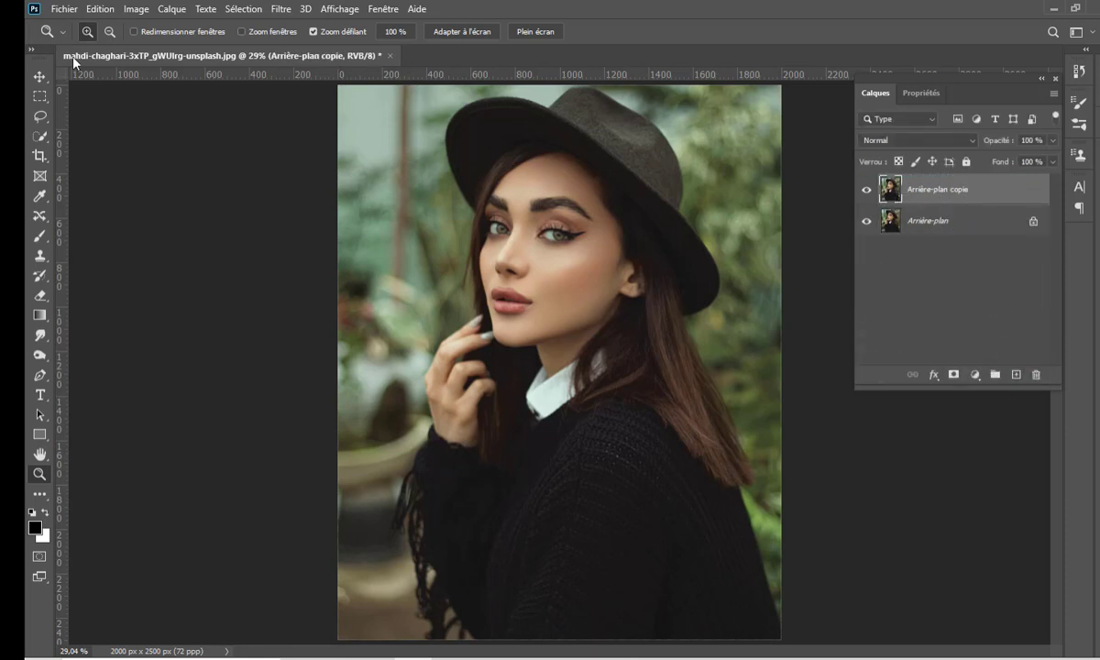
Choose the Quick Selection tool and zoom in close on the woman's face.
click(40, 136)
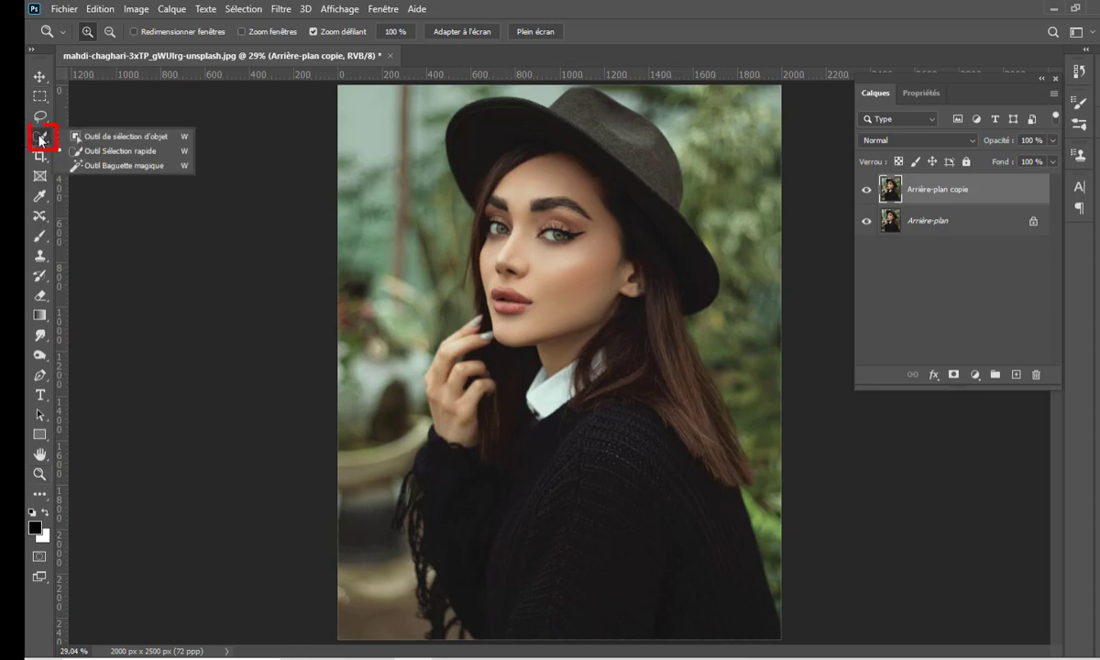
click(142, 150)
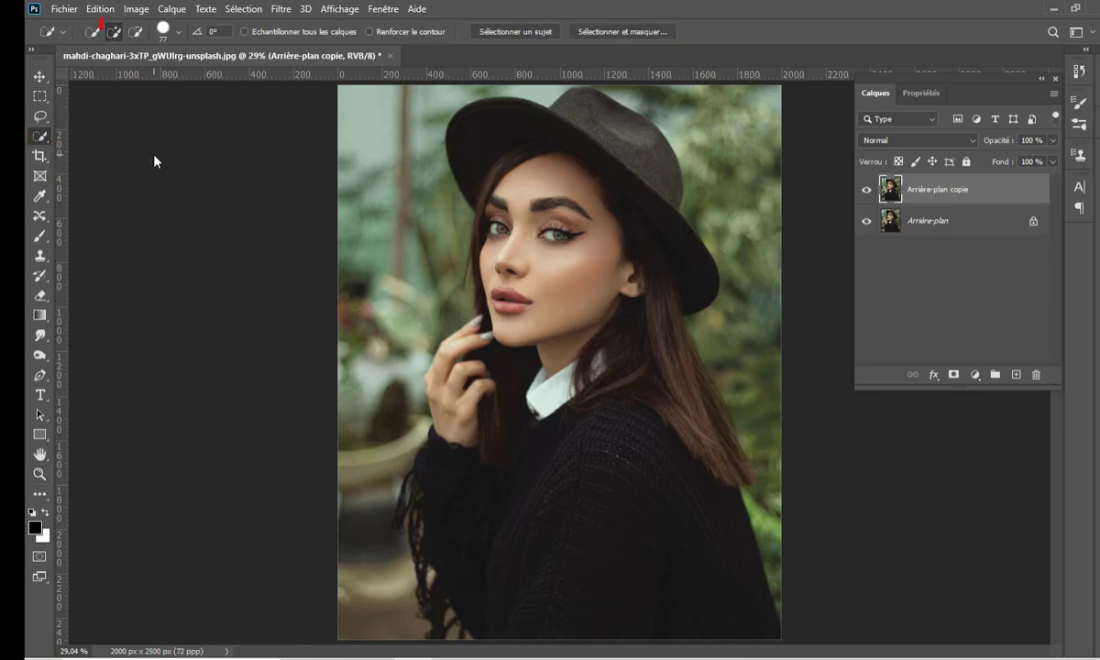
click(40, 473)
click(532, 221)
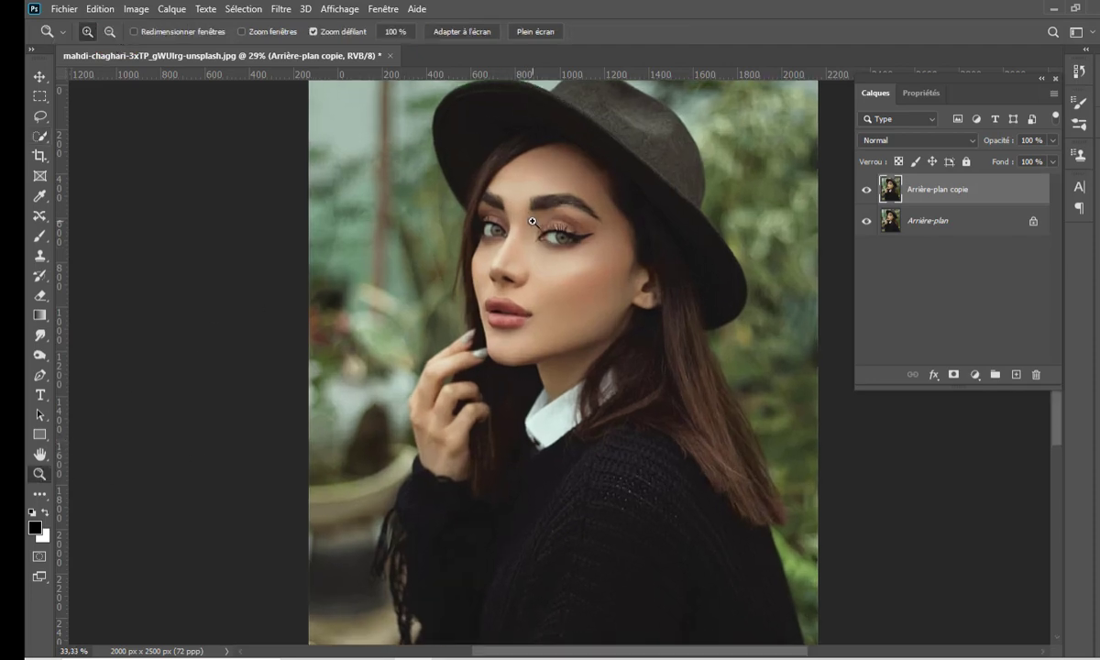
click(535, 249)
click(550, 264)
scroll(553, 266, up, 3)
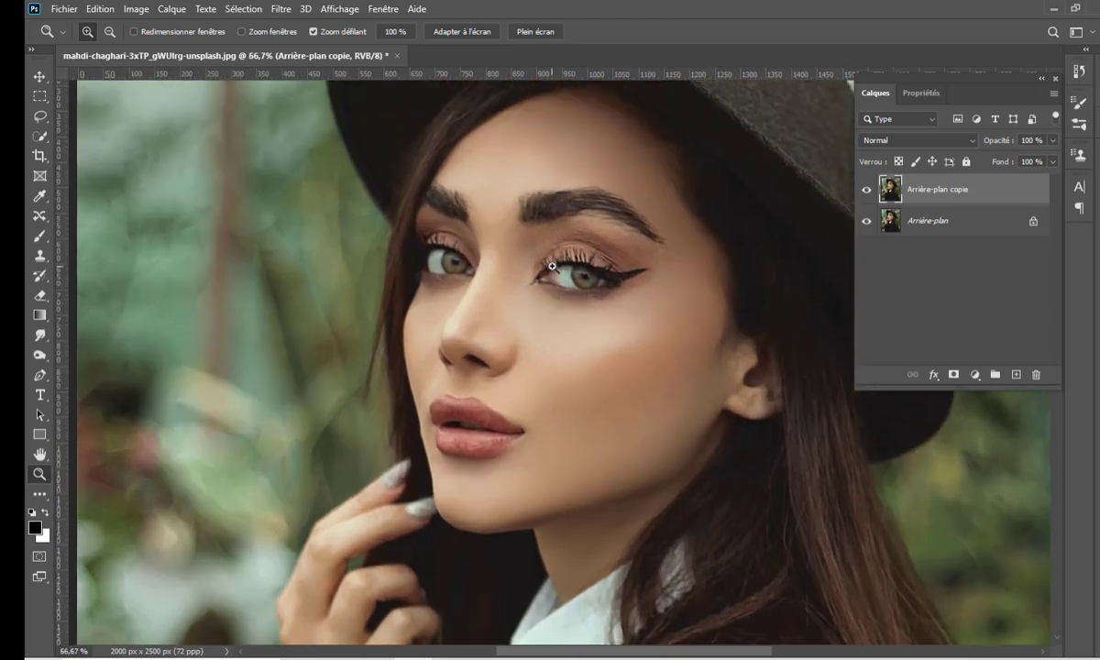
Paint a Quick Selection over the forehead, left eye and temple.
right_click(34, 138)
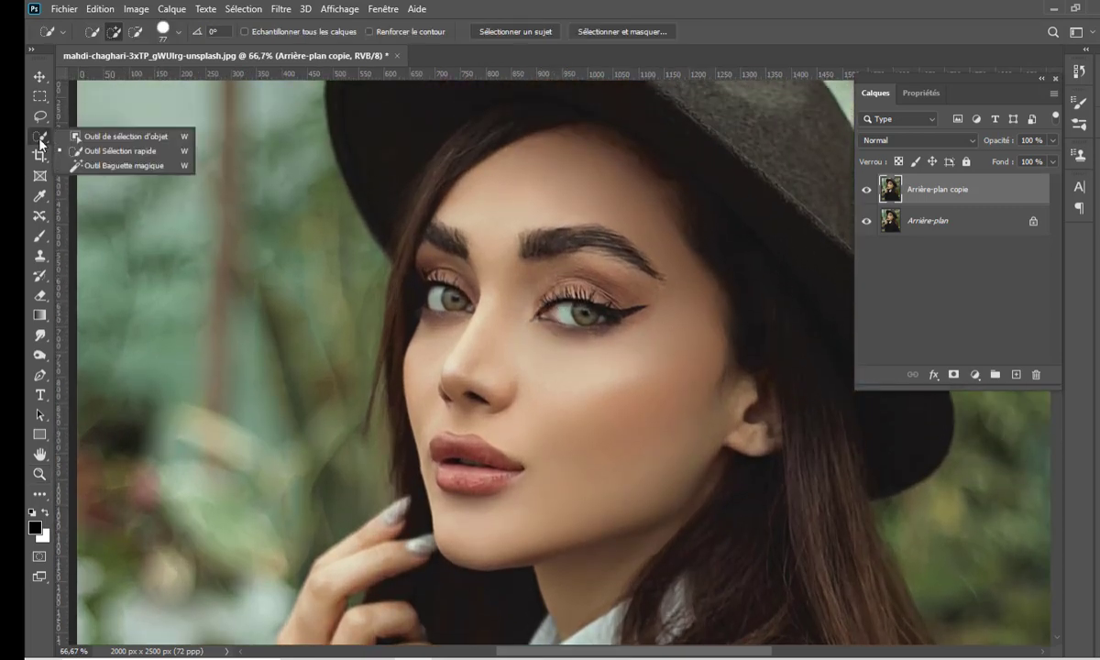
click(118, 141)
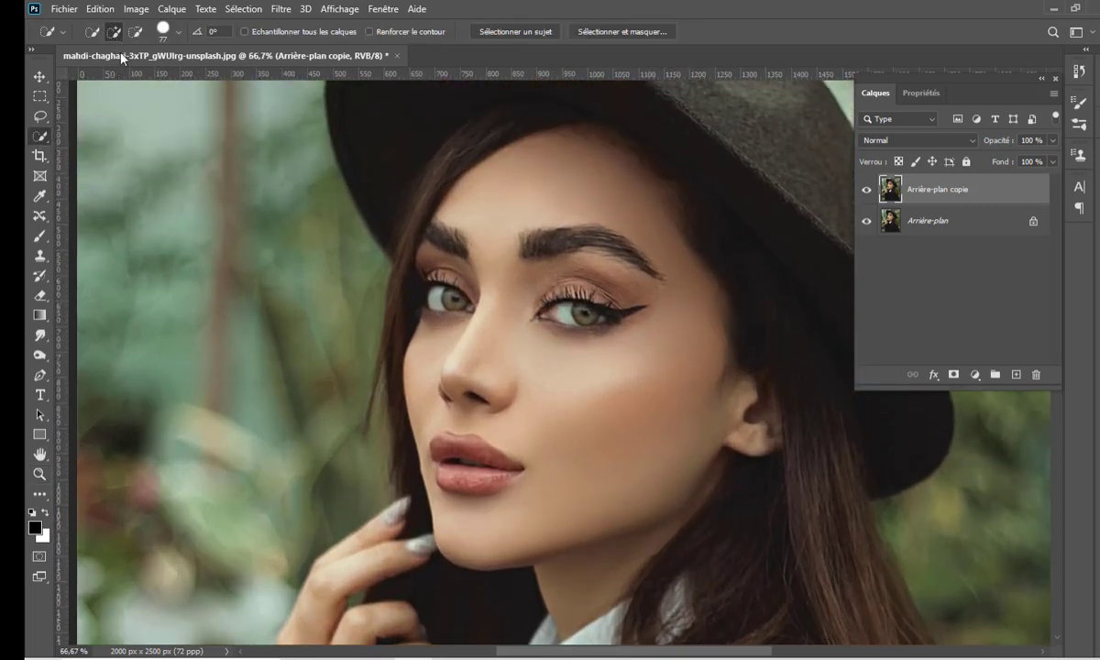
mouse_move(478, 201)
mouse_down()
mouse_move(607, 185)
mouse_move(582, 157)
mouse_move(622, 181)
mouse_move(664, 280)
mouse_move(652, 211)
mouse_move(680, 385)
mouse_move(596, 420)
mouse_move(626, 422)
mouse_move(701, 383)
mouse_move(746, 390)
mouse_up()
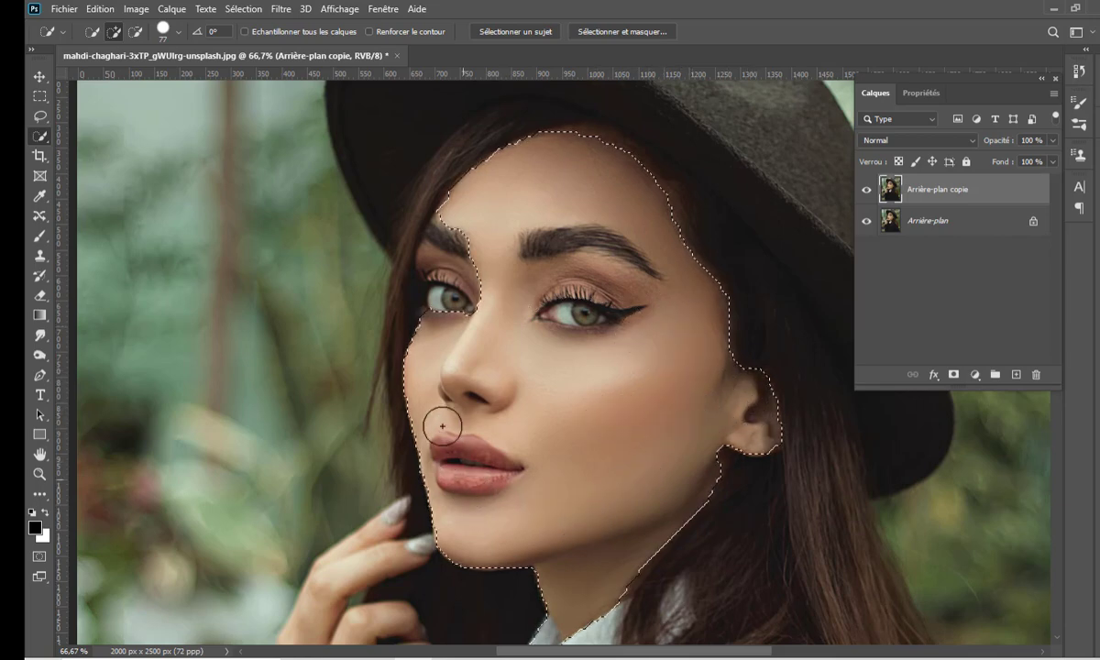
mouse_move(442, 427)
mouse_down()
mouse_move(423, 244)
mouse_move(451, 240)
mouse_up()
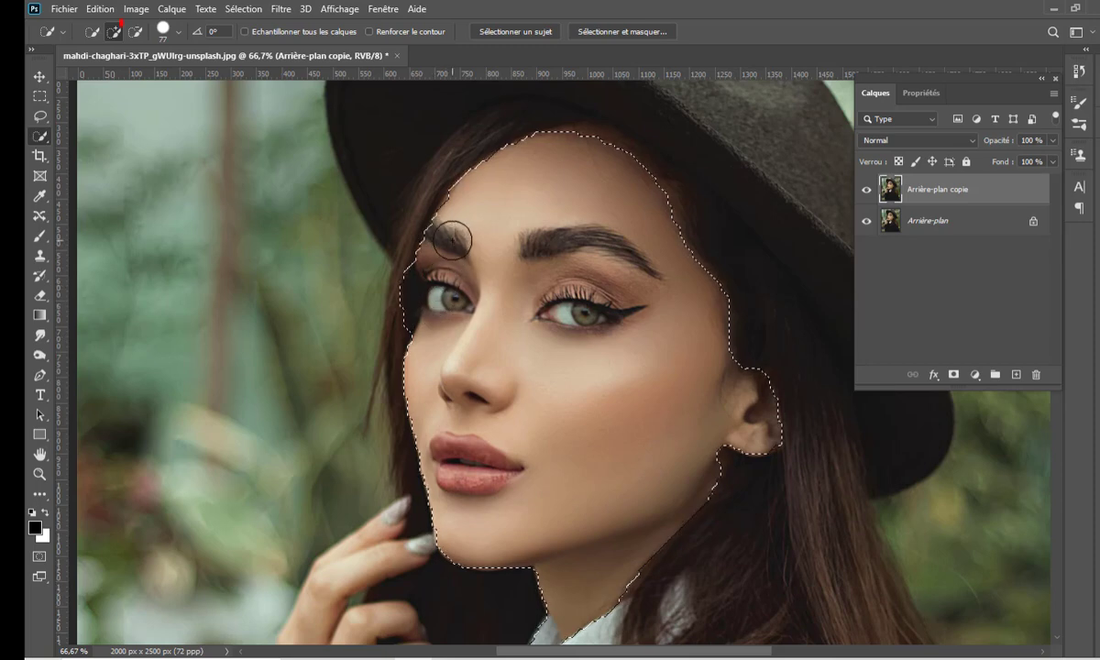
Subtract the background bulge beside the eye and the collar from the selection.
click(136, 31)
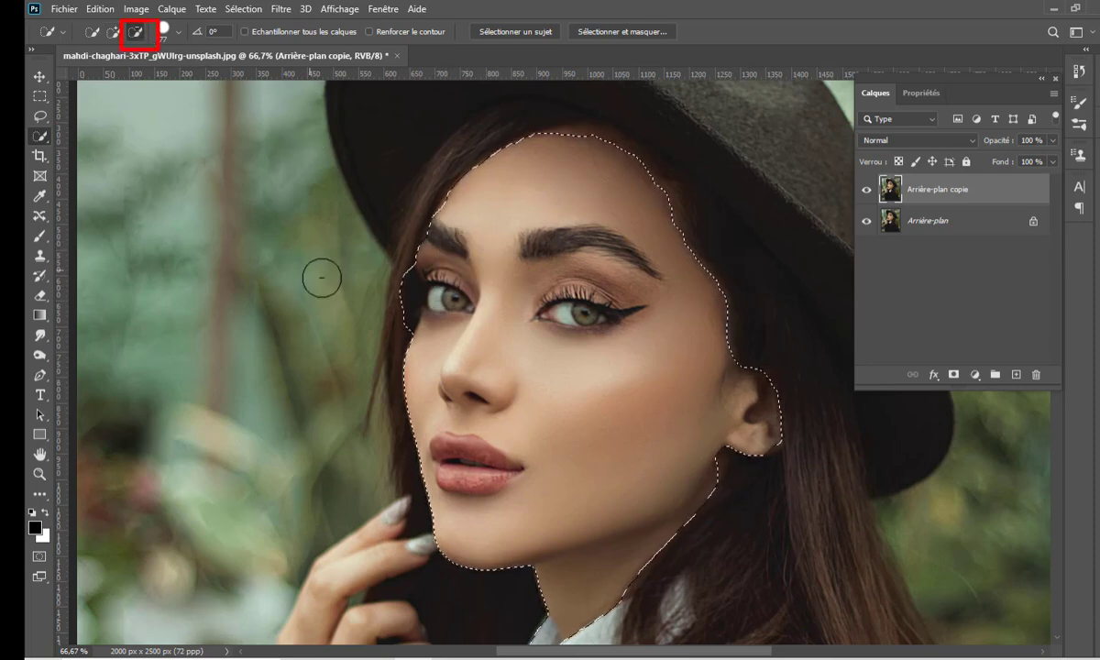
mouse_move(394, 289)
mouse_down()
mouse_move(401, 315)
mouse_move(400, 289)
mouse_up()
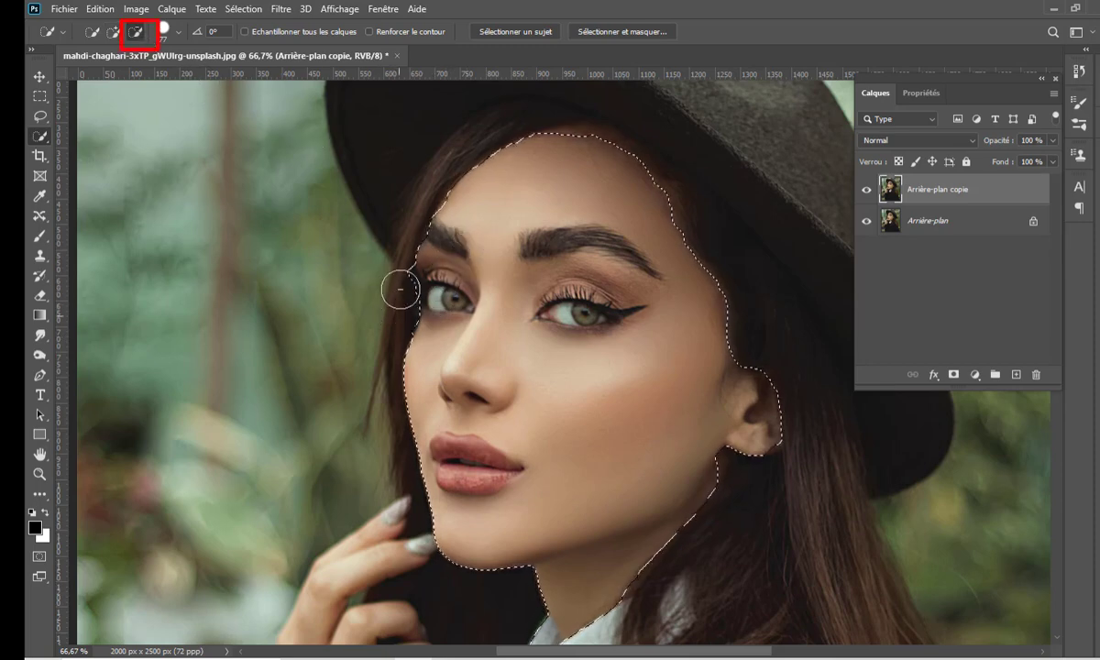
scroll(563, 385, down, 3)
scroll(557, 390, down, 3)
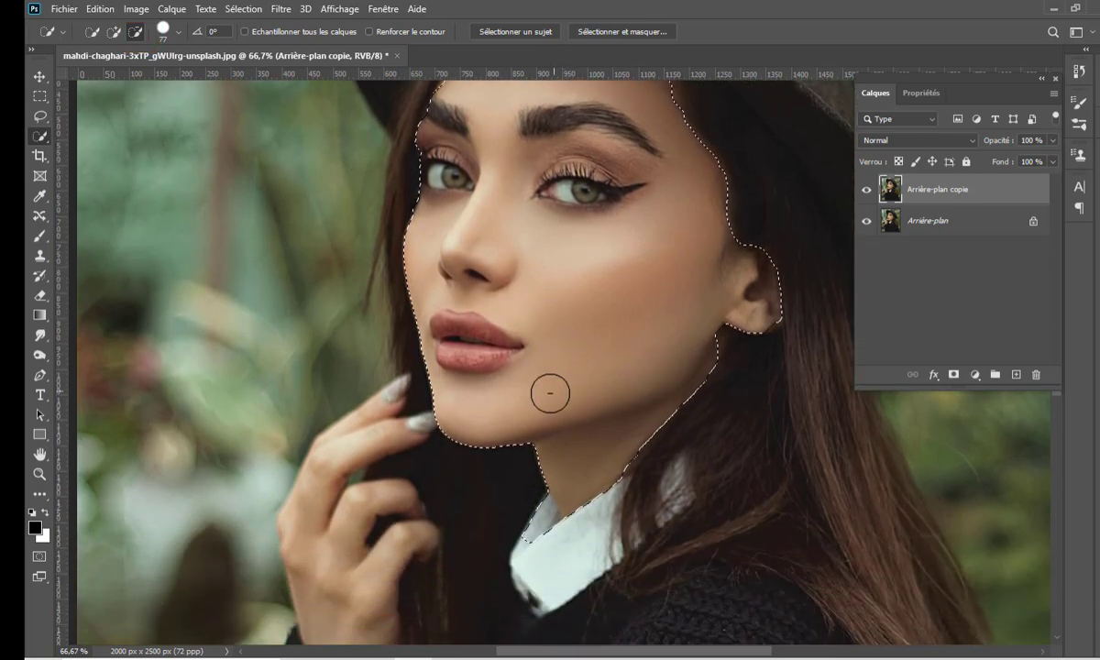
drag(523, 524, 535, 535)
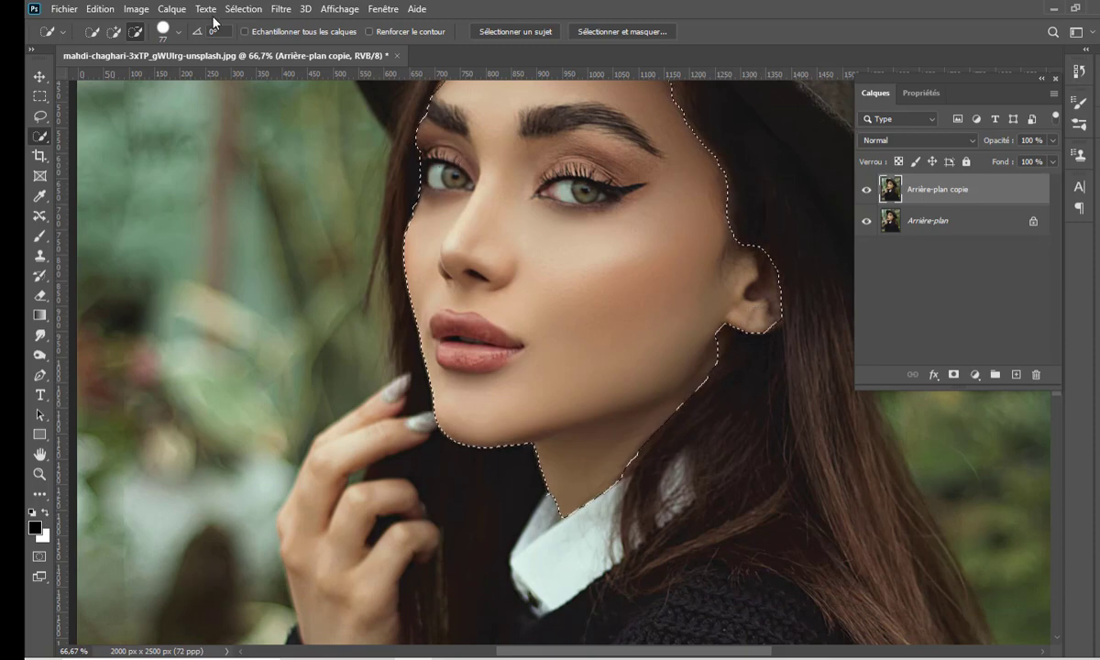
Add the neck sliver below the ear and the top-left forehead back to the selection.
click(113, 31)
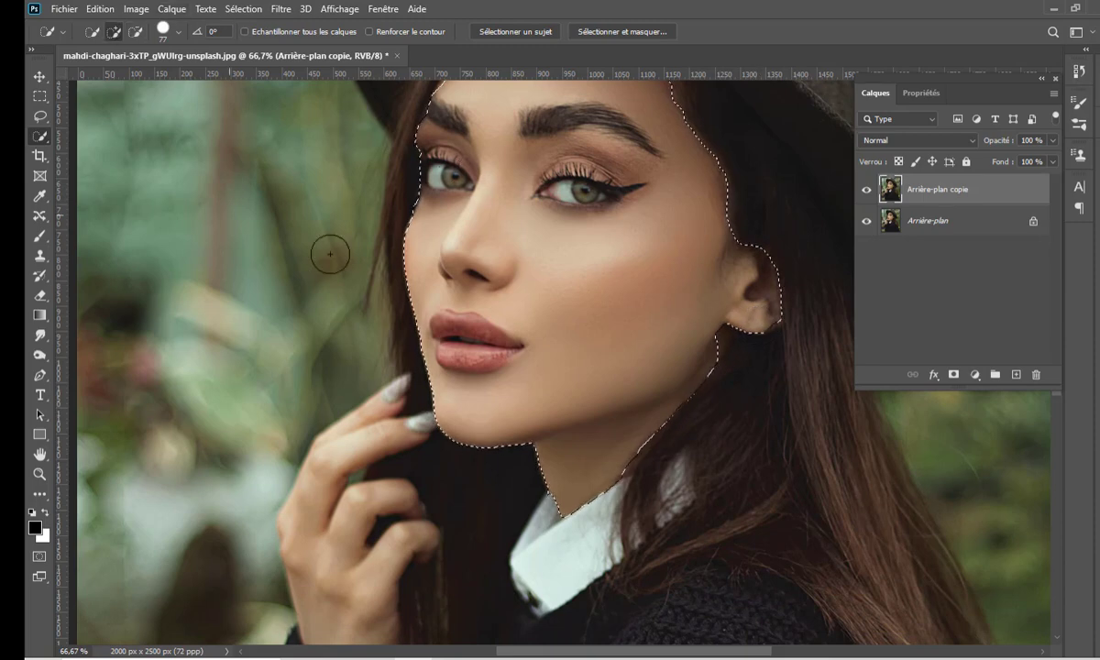
click(697, 336)
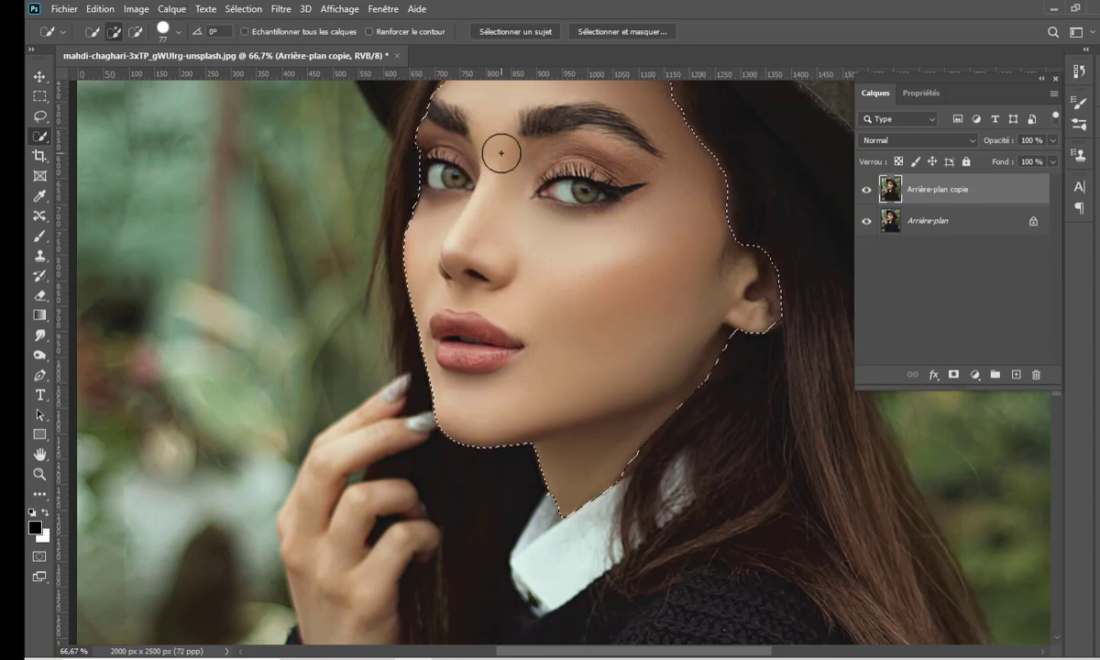
scroll(501, 153, up, 2)
scroll(522, 160, up, 2)
scroll(550, 169, up, 1)
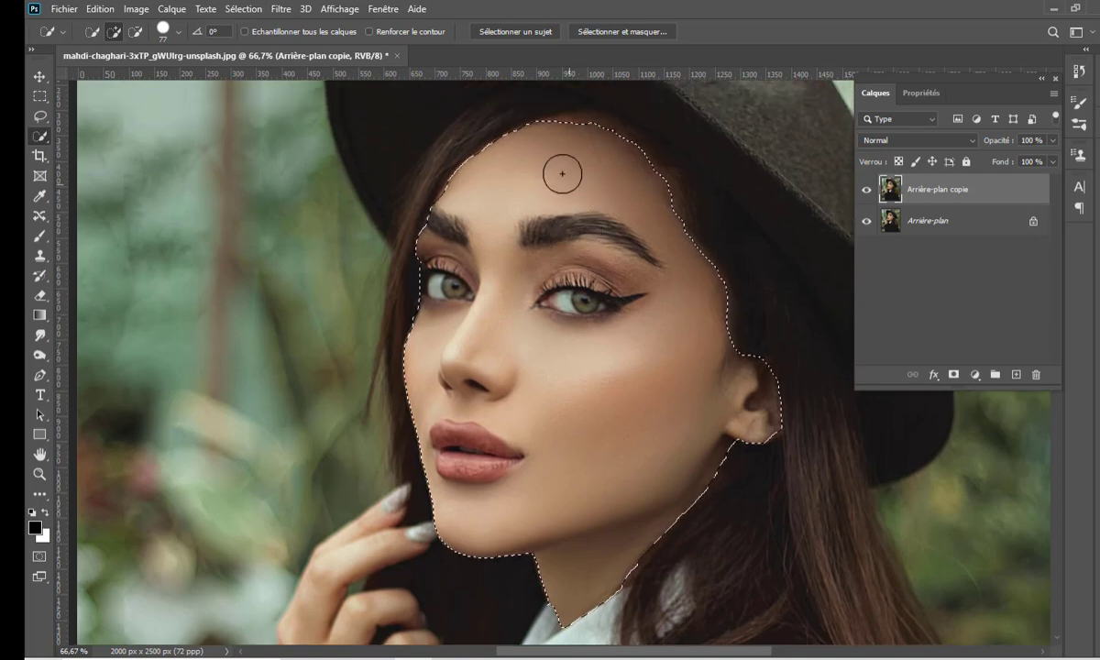
drag(562, 173, 564, 134)
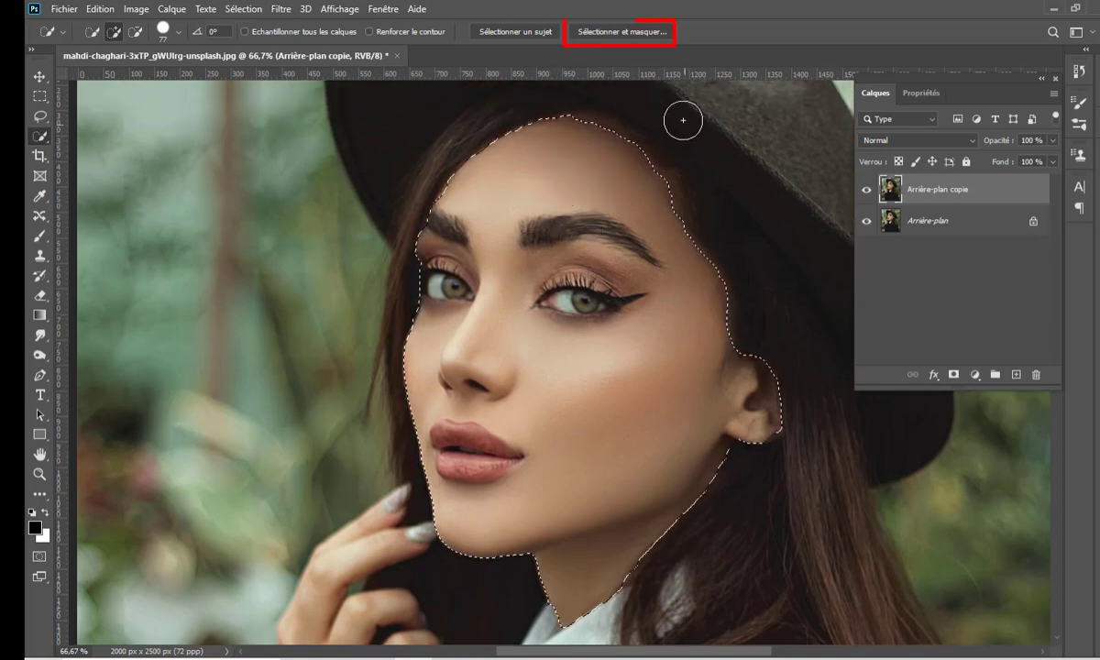
In Sélectionner et masquer, feather the edge about 16.5 px and output to Nouveau calque.
click(651, 35)
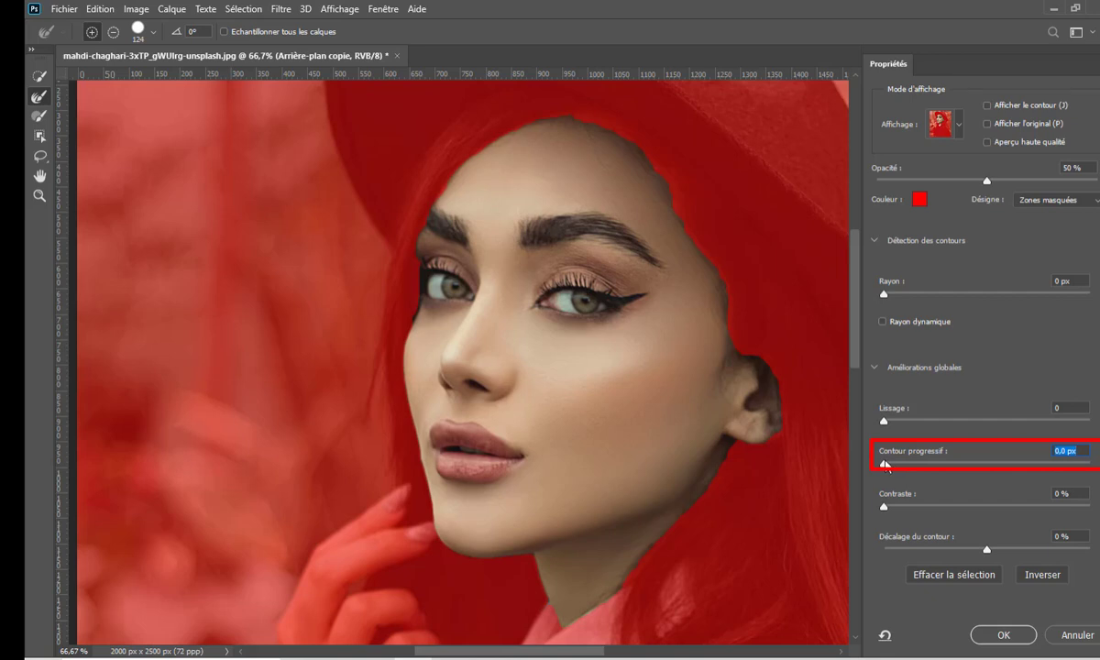
drag(885, 465, 897, 472)
drag(972, 469, 974, 468)
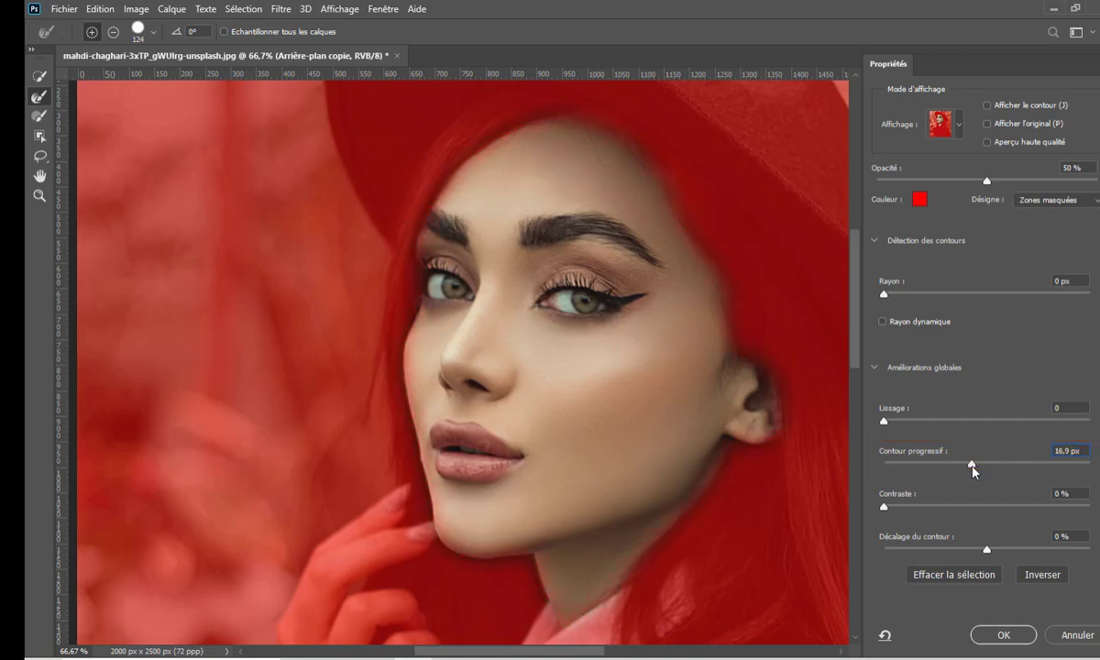
click(973, 467)
scroll(963, 470, down, 3)
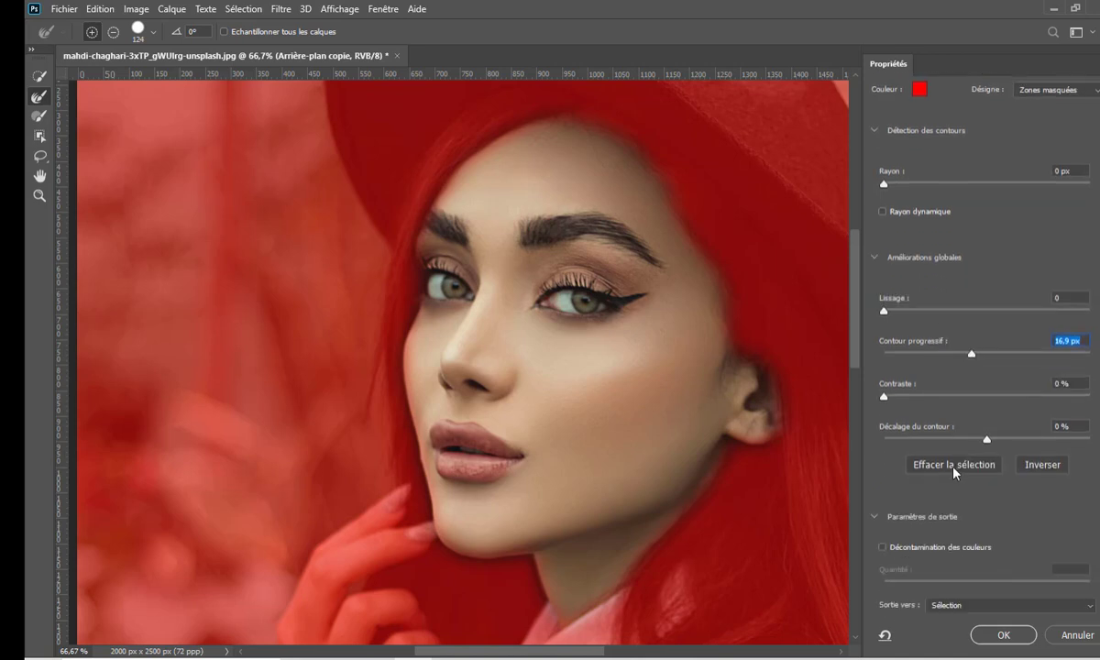
text(16,5)
click(960, 605)
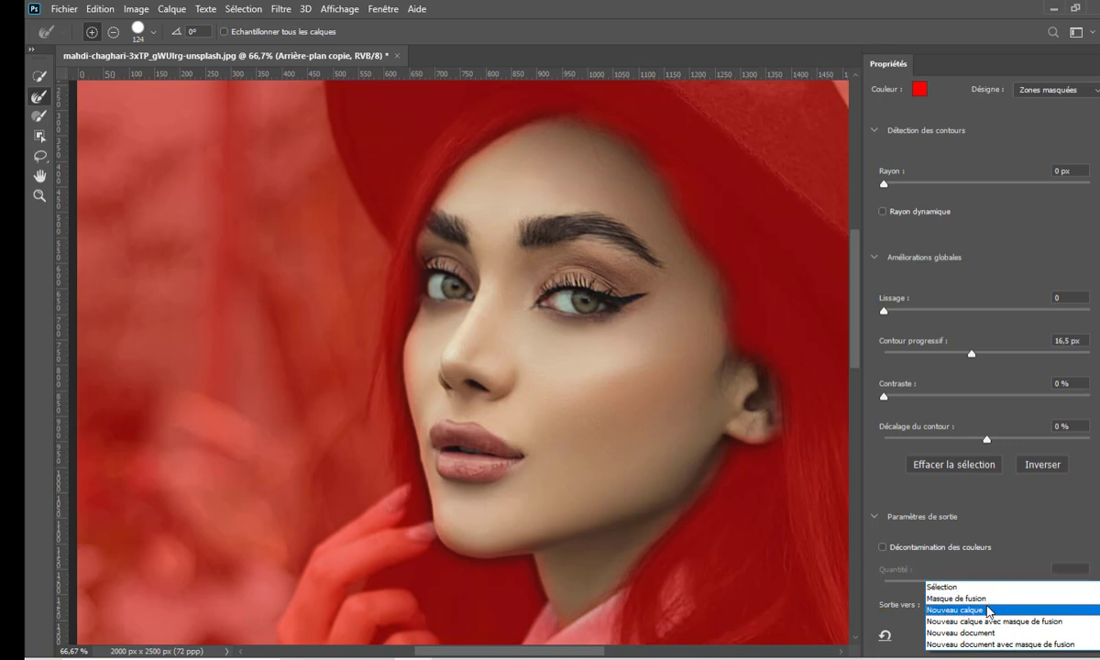
click(960, 609)
Create the cut-out face layer, check it by toggling layer visibility, and add a Noir et blanc adjustment.
click(1004, 640)
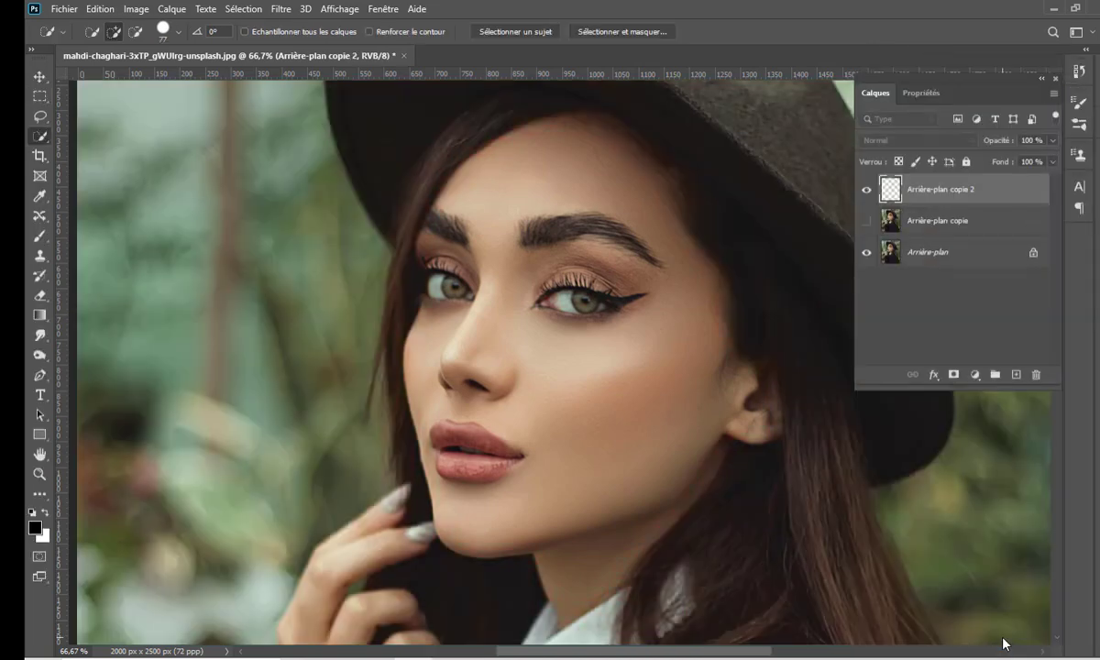
click(867, 254)
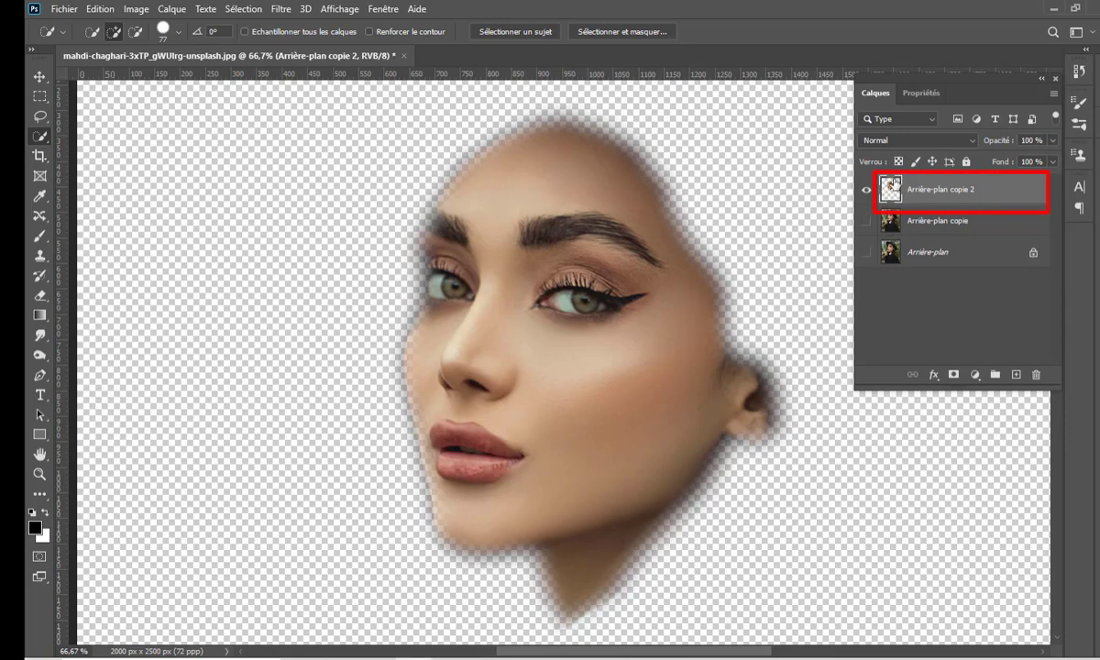
click(867, 222)
click(867, 253)
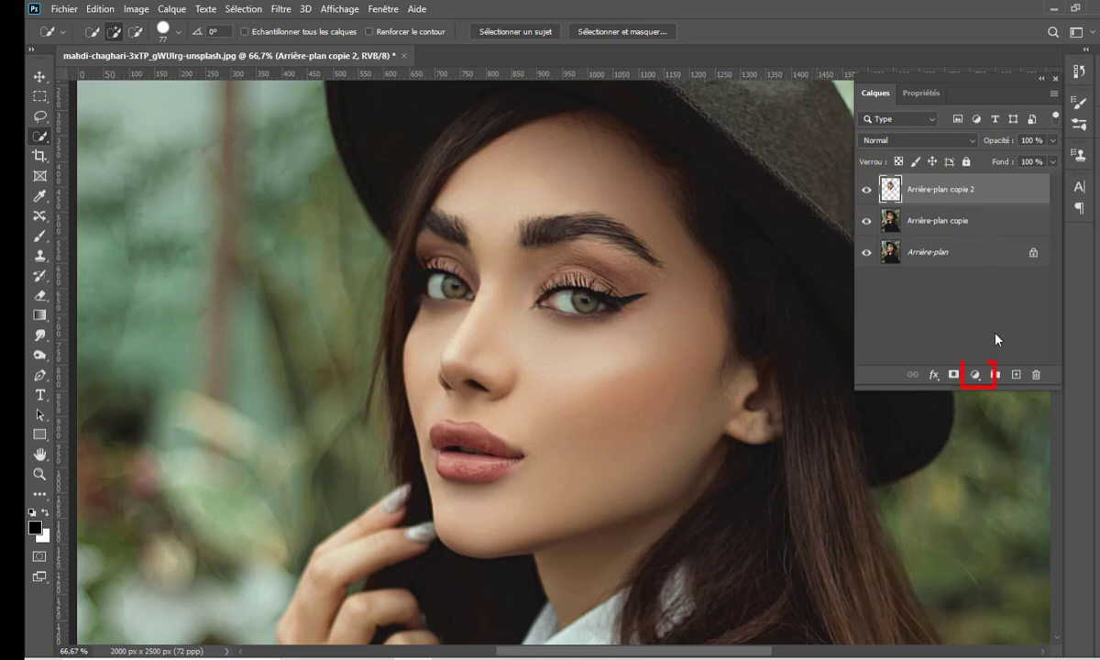
click(979, 374)
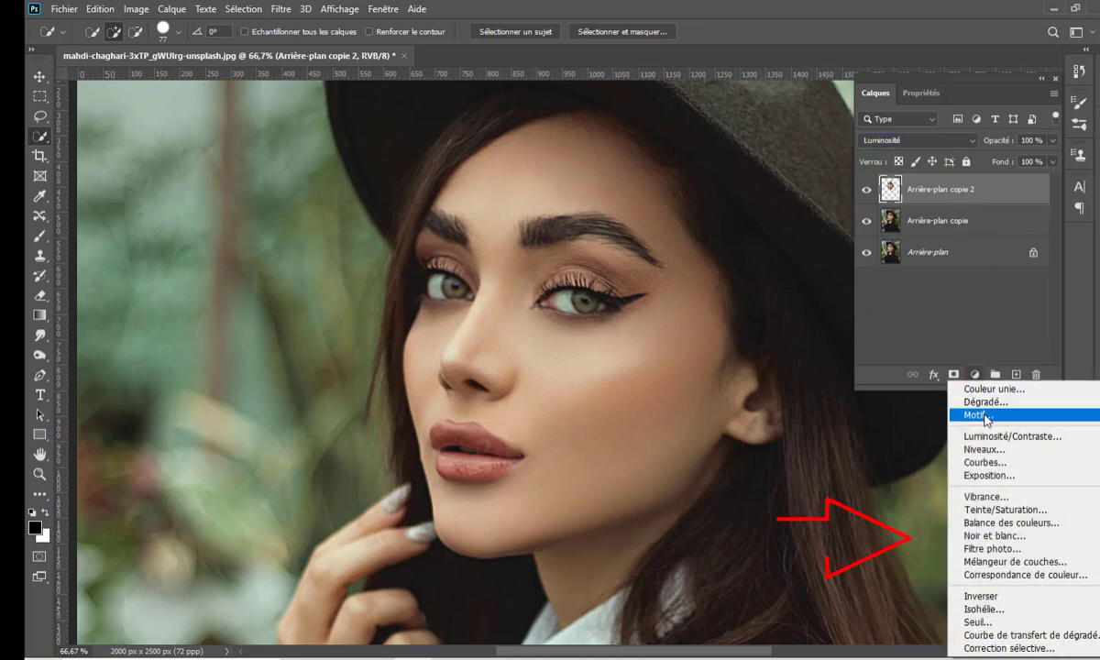
click(1000, 537)
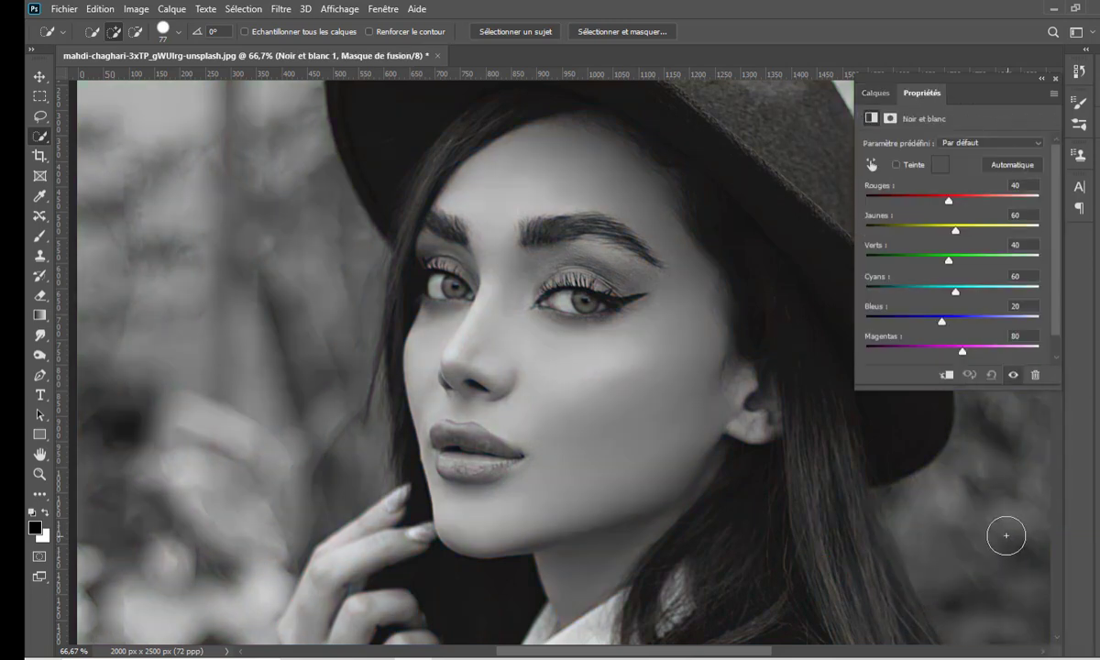
Set Noir et blanc 1 to Luminosité blending and open its colour slider properties.
click(874, 95)
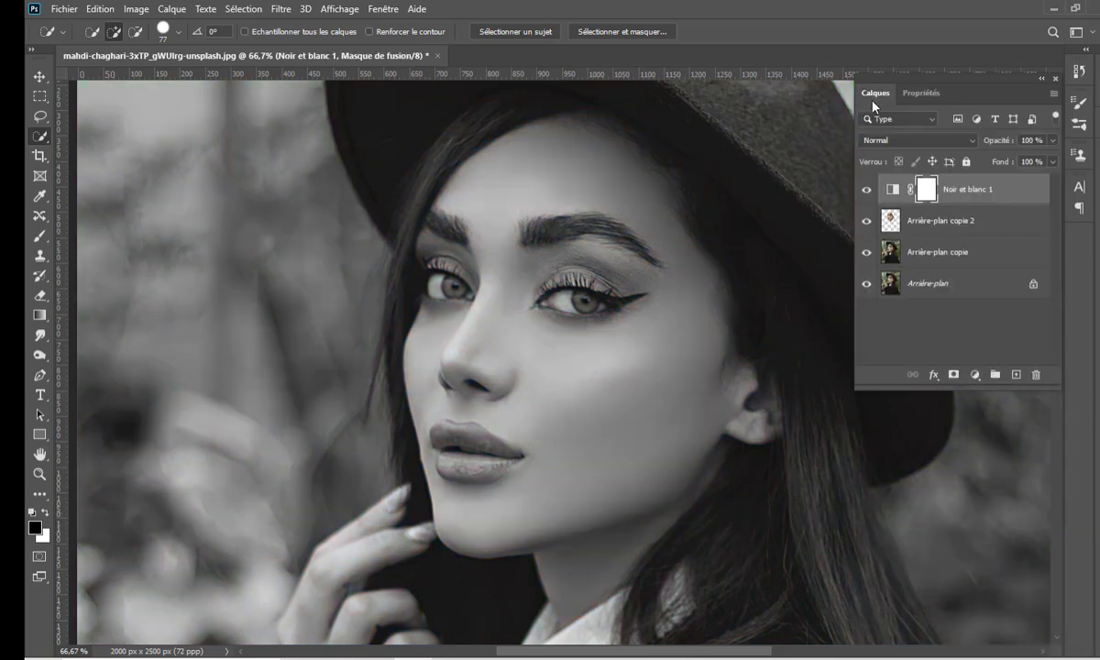
click(904, 142)
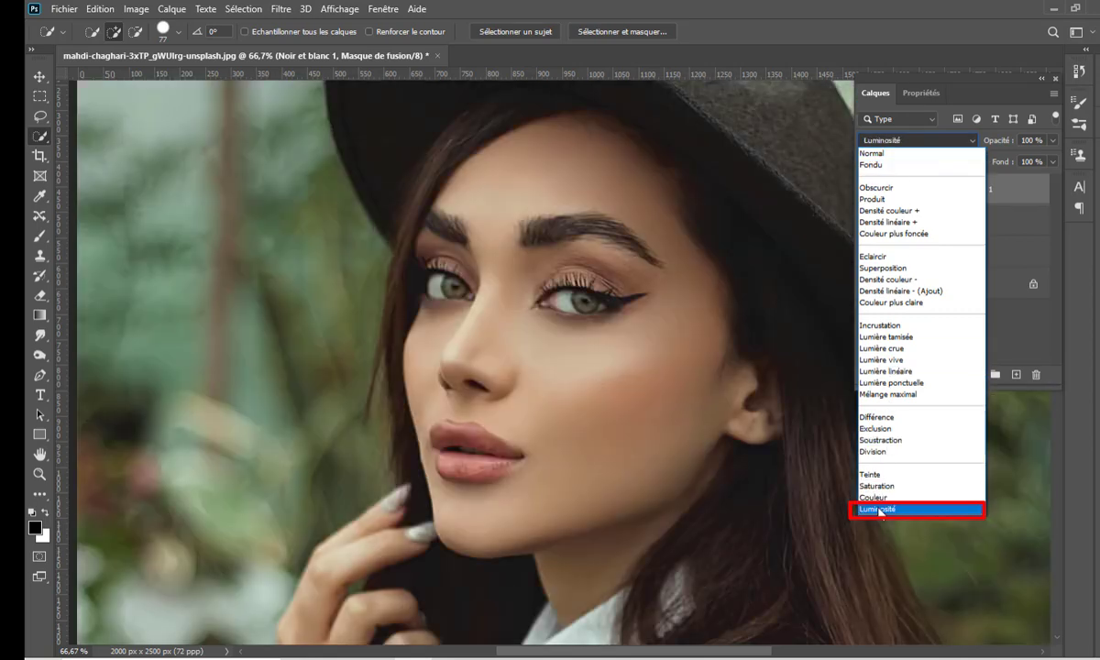
click(880, 509)
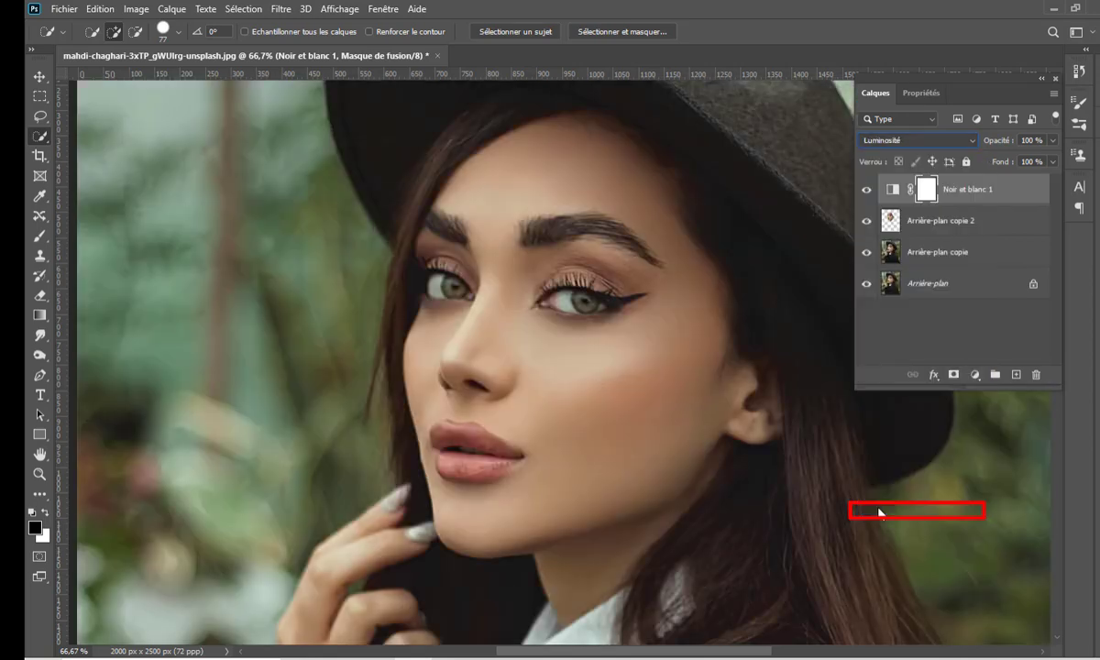
double_click(892, 190)
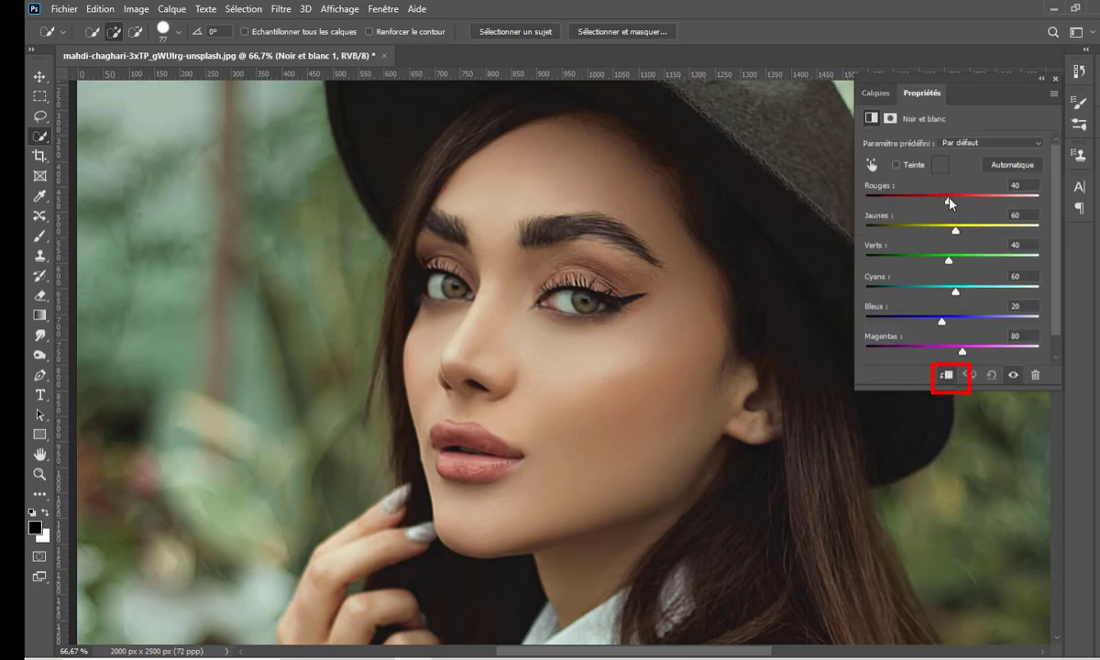
Set the Noir et blanc sliders to Rouges -30 and Jaunes 56.
mouse_move(947, 196)
mouse_down()
mouse_move(923, 196)
mouse_move(933, 229)
mouse_move(953, 229)
mouse_up()
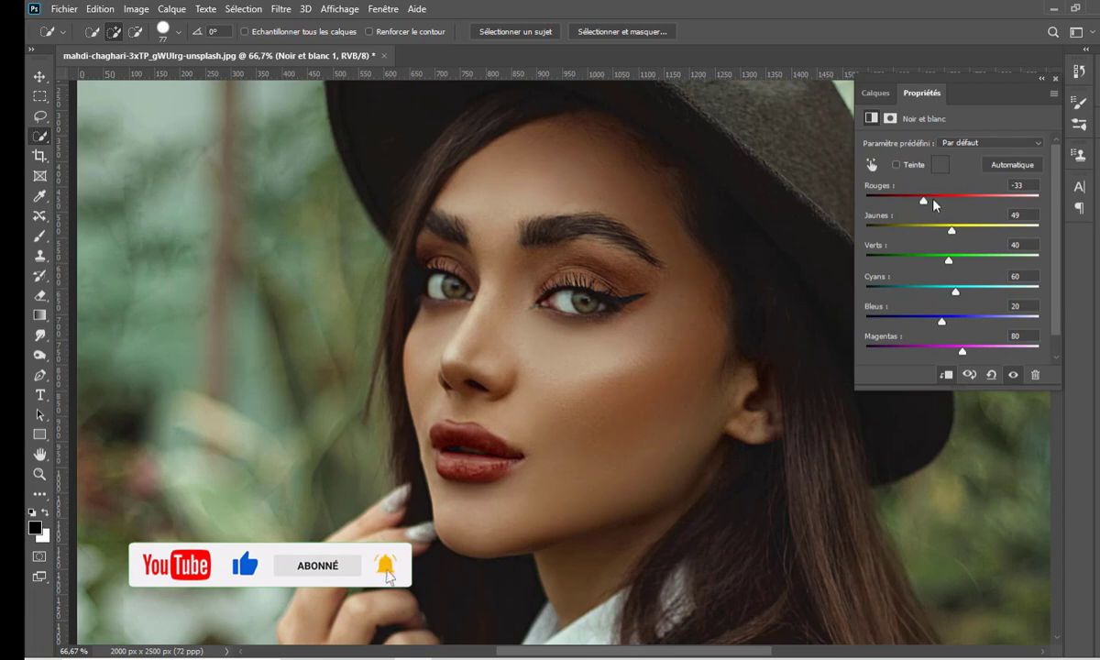
drag(923, 198, 930, 198)
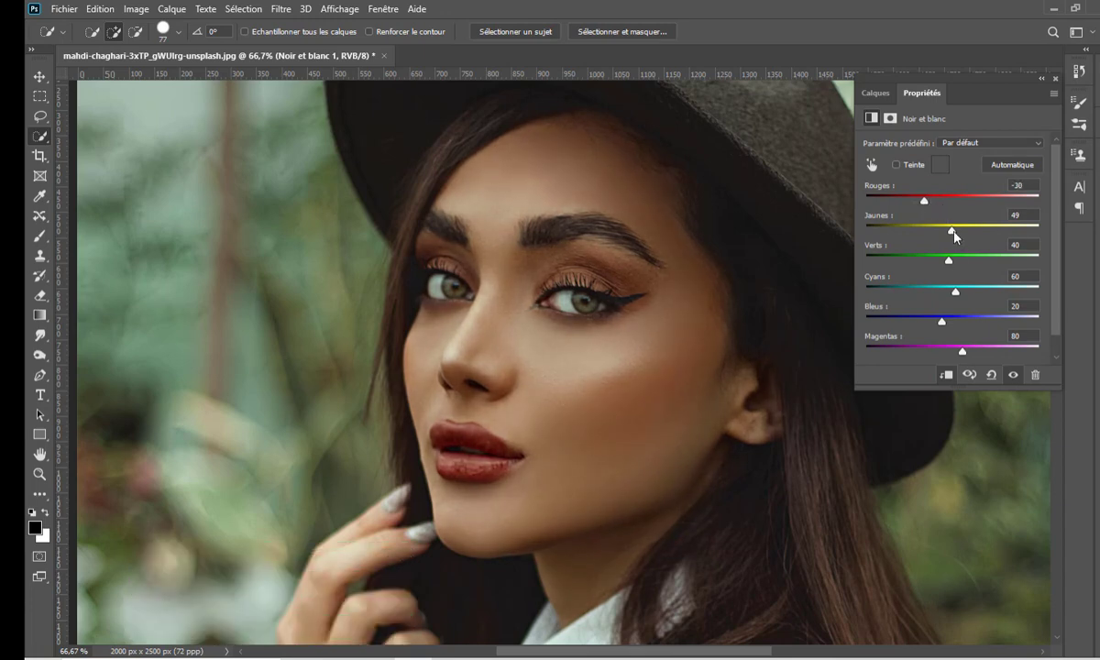
mouse_move(952, 229)
mouse_down()
mouse_move(1017, 229)
mouse_move(955, 231)
mouse_up()
Toggle Noir et blanc 1 on and off for a before/after check, then target its mask.
click(875, 93)
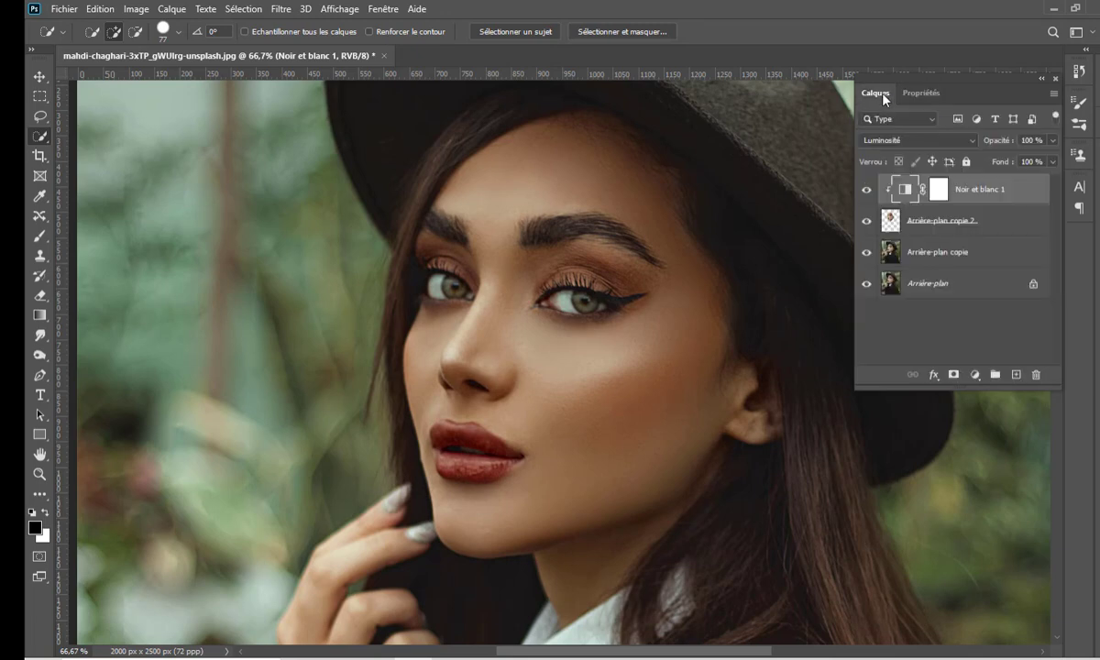
click(867, 194)
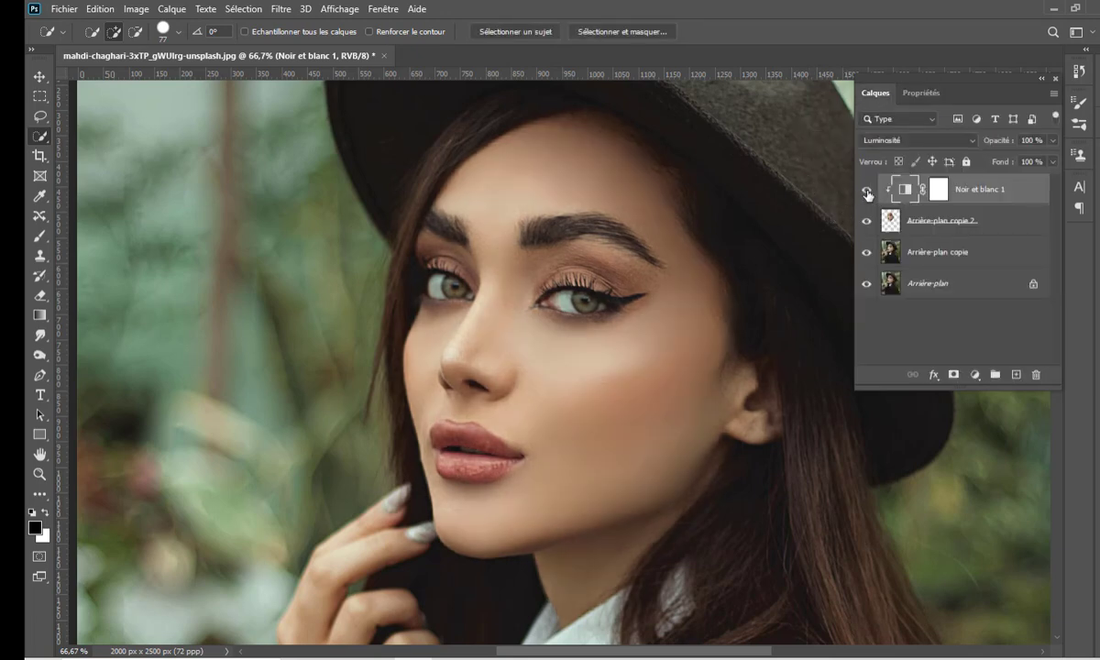
click(867, 194)
click(867, 193)
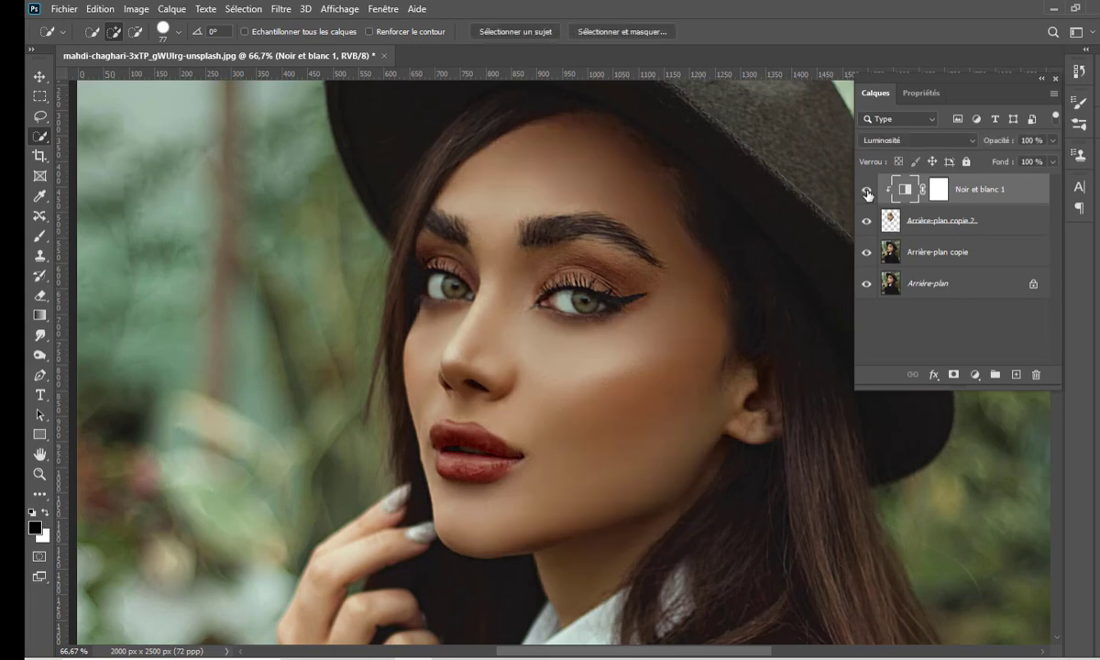
click(938, 191)
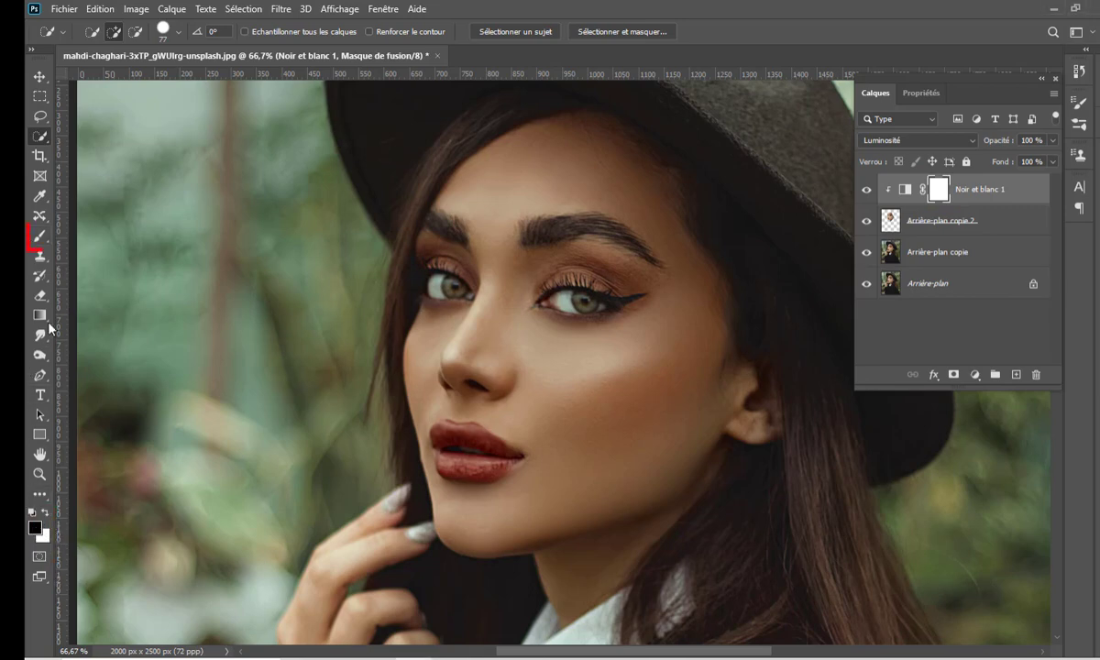
Select the Brush with the soft round Arrondi flou preset at 0% hardness, then briefly compare with the original.
click(41, 237)
click(131, 241)
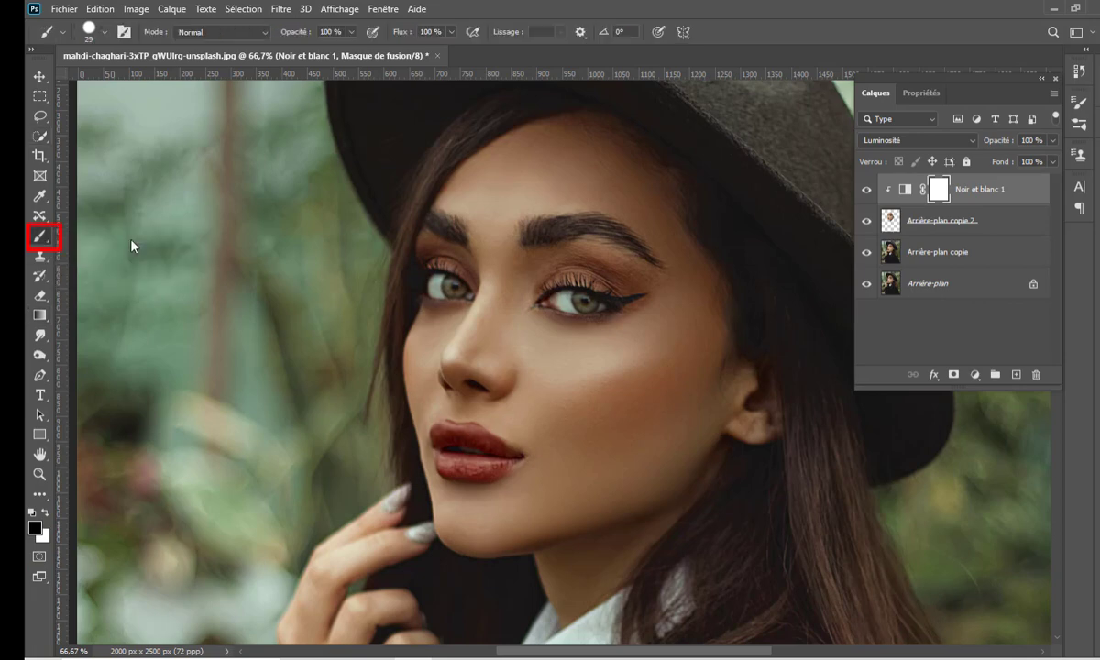
click(108, 34)
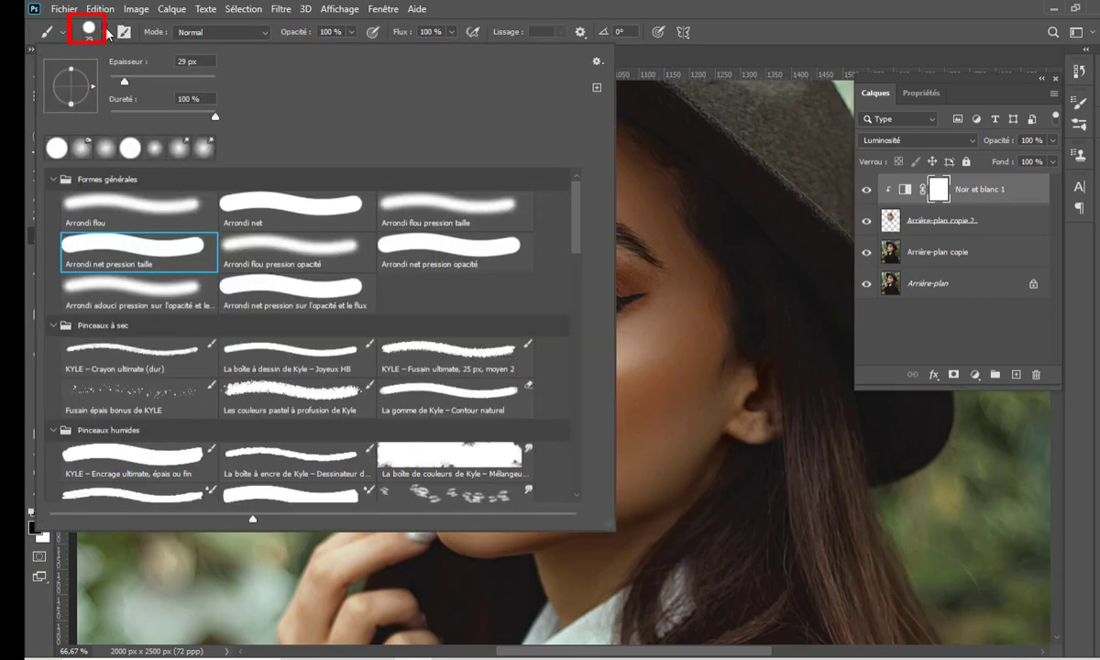
click(147, 210)
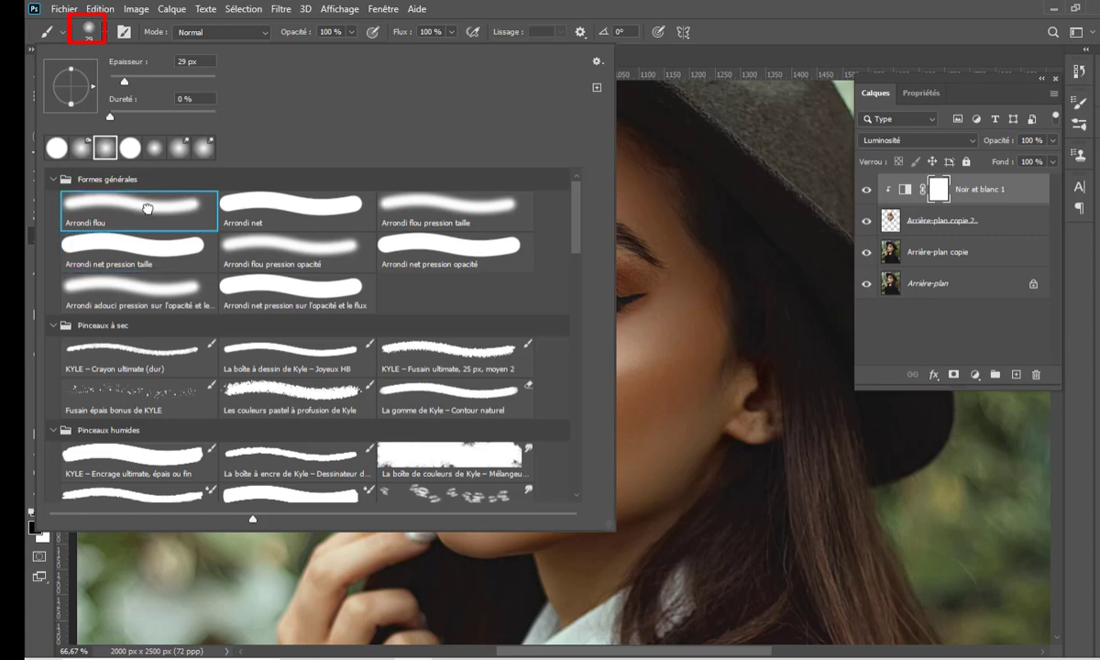
click(778, 6)
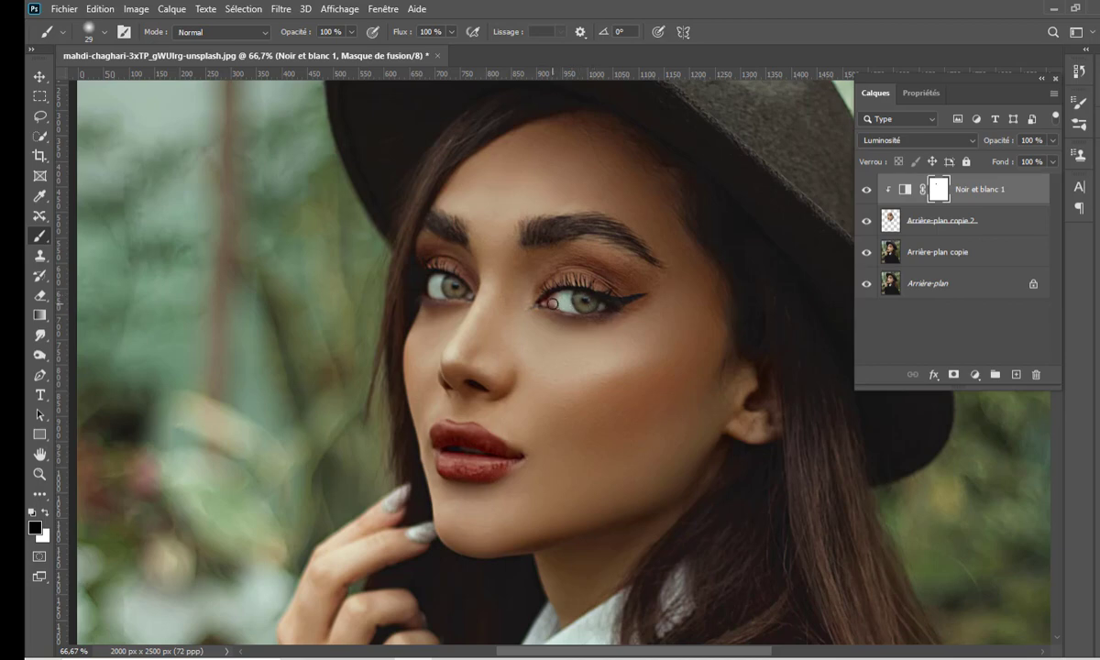
alt+click(867, 286)
alt+click(867, 286)
Fit the whole photo on screen and compare it briefly with the original Arrière-plan.
click(40, 473)
right_click(441, 354)
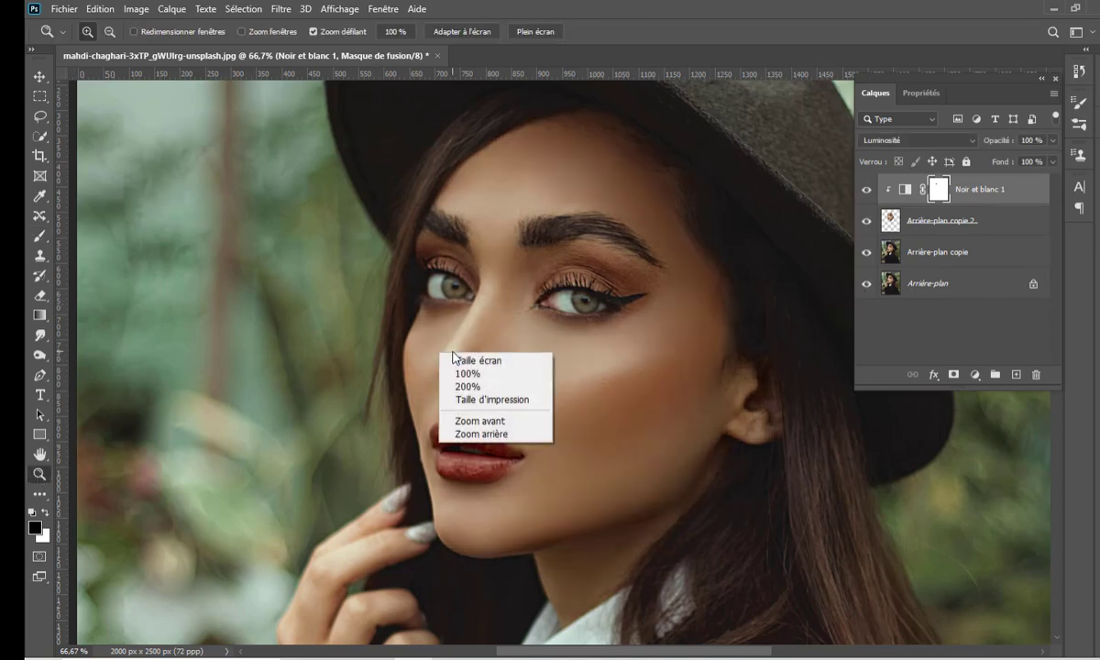
click(469, 362)
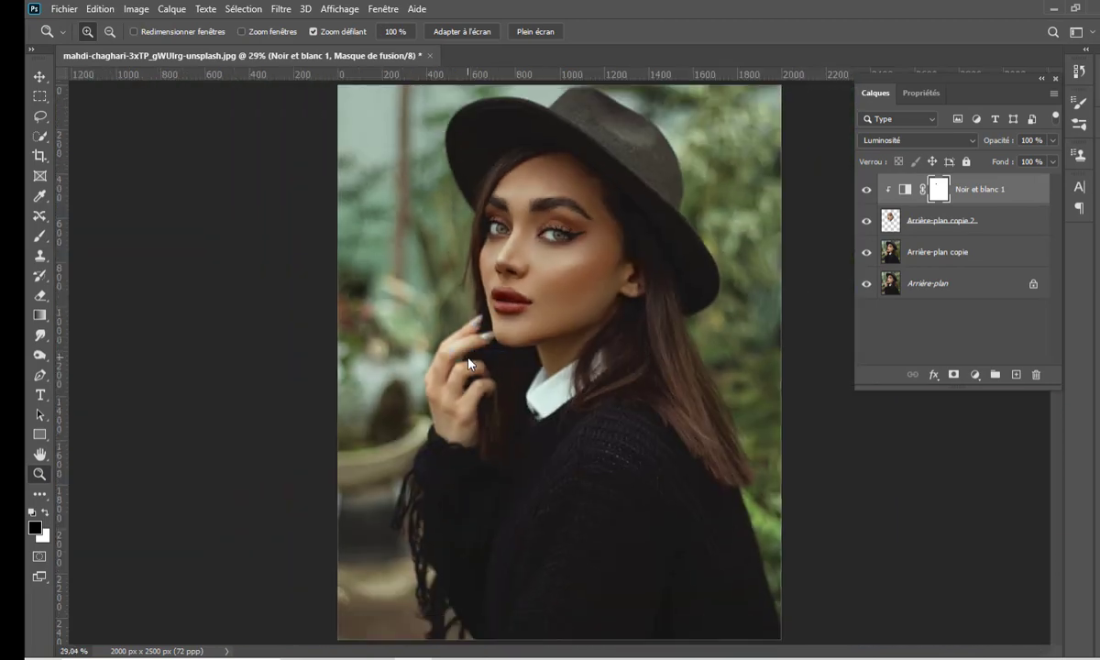
alt+click(865, 284)
alt+click(865, 284)
Add a Luminosité/Contraste adjustment with brightness 9 and contrast -4.
click(975, 375)
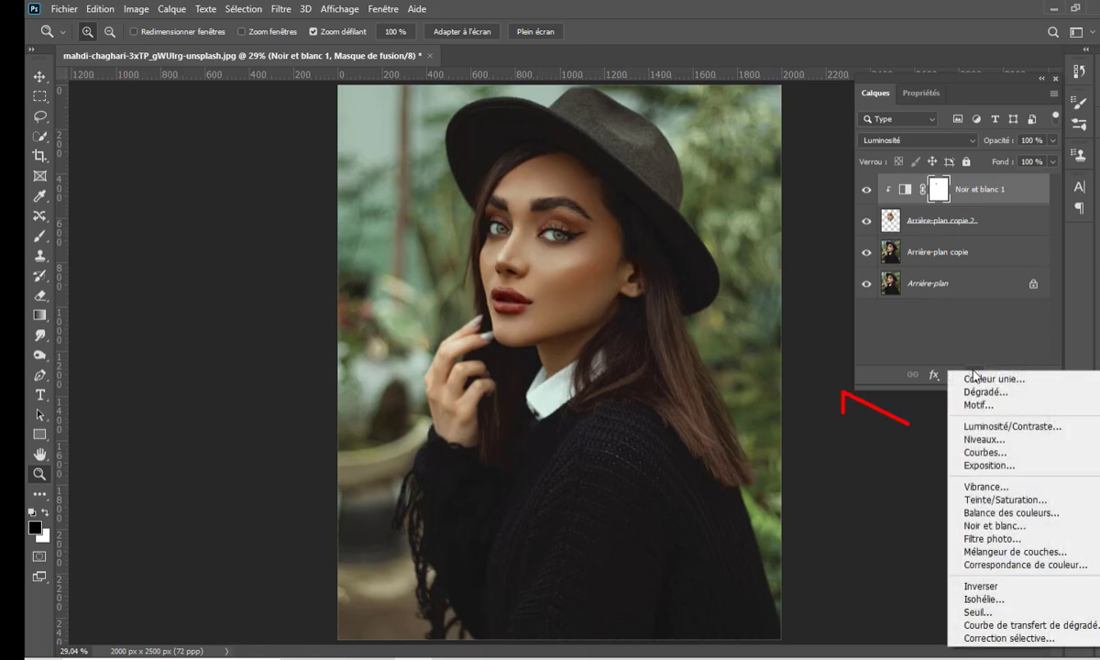
click(1034, 427)
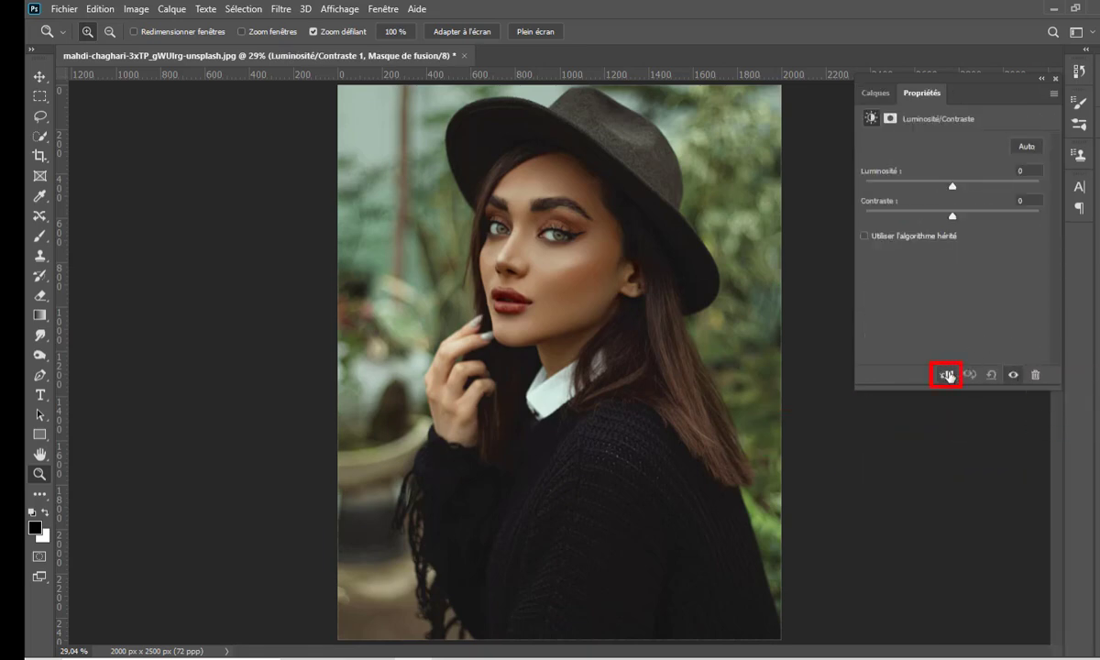
drag(953, 190, 940, 189)
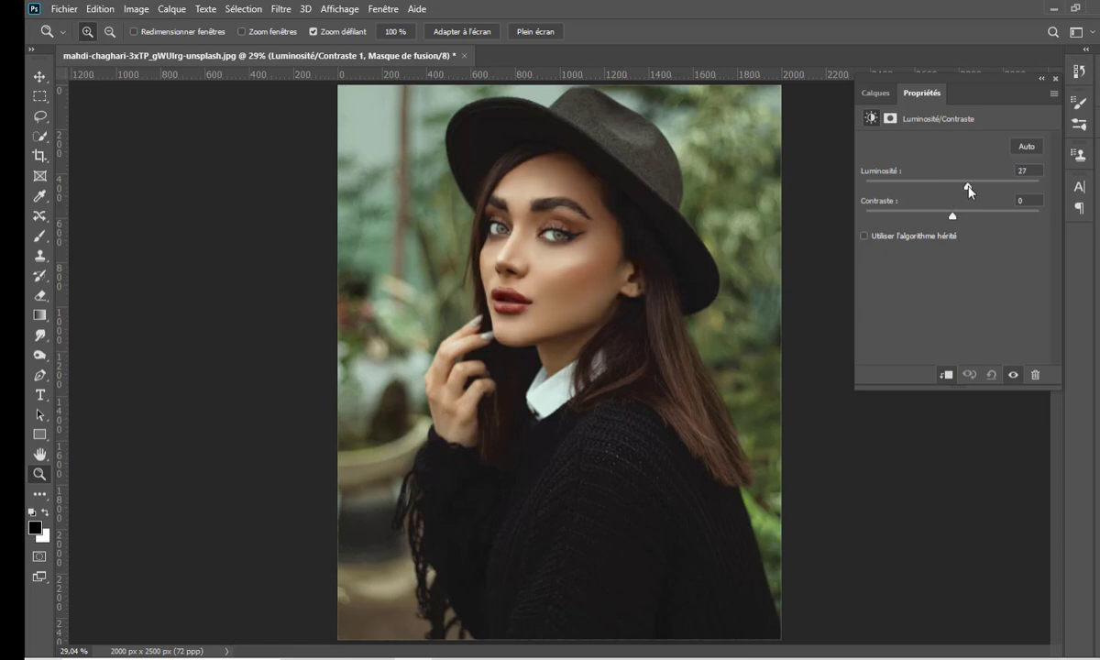
mouse_move(935, 189)
mouse_down()
mouse_move(966, 187)
mouse_move(940, 216)
mouse_move(970, 220)
mouse_move(957, 187)
mouse_move(951, 220)
mouse_up()
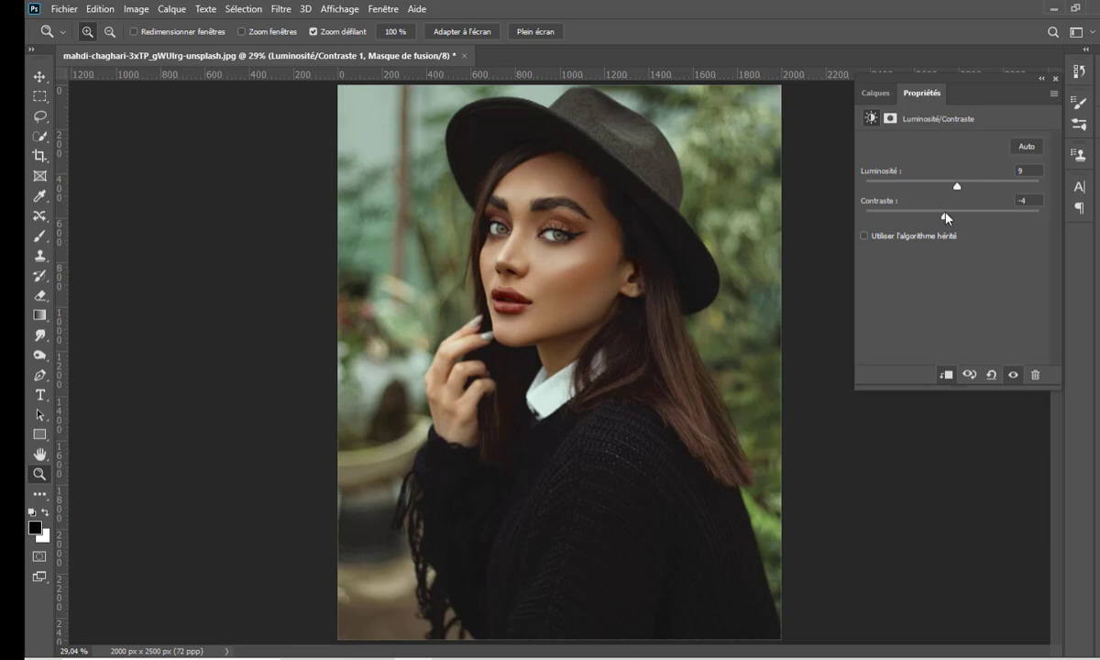
Toggle the brightness adjustment and Arrière-plan-only view to compare before/after, ending with all layers visible.
click(875, 92)
click(866, 191)
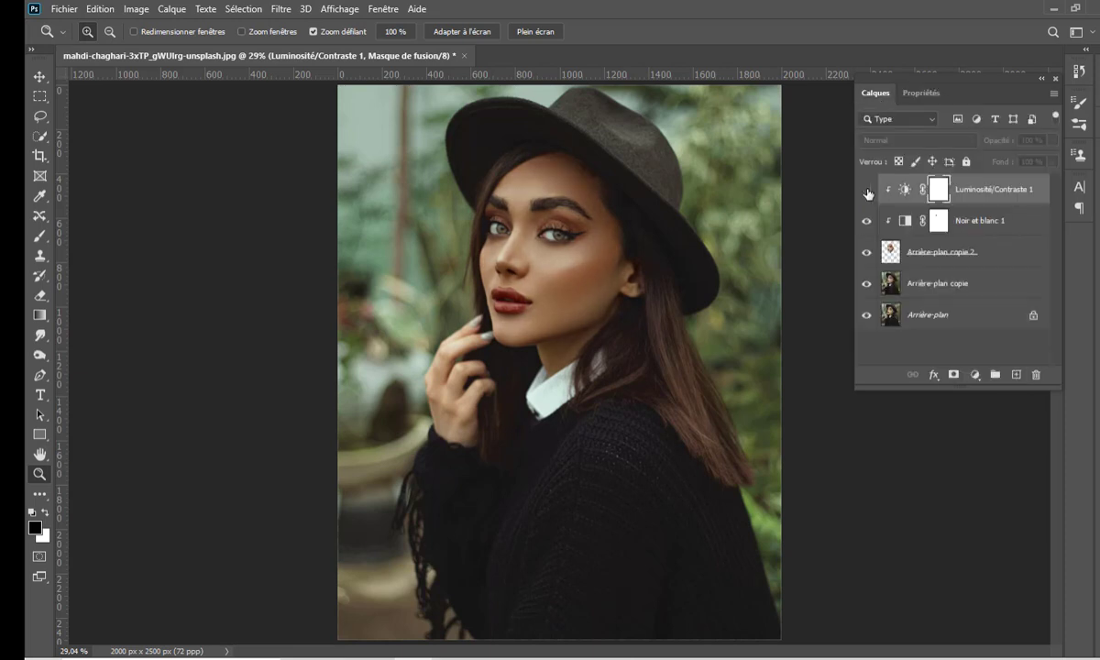
alt+click(866, 314)
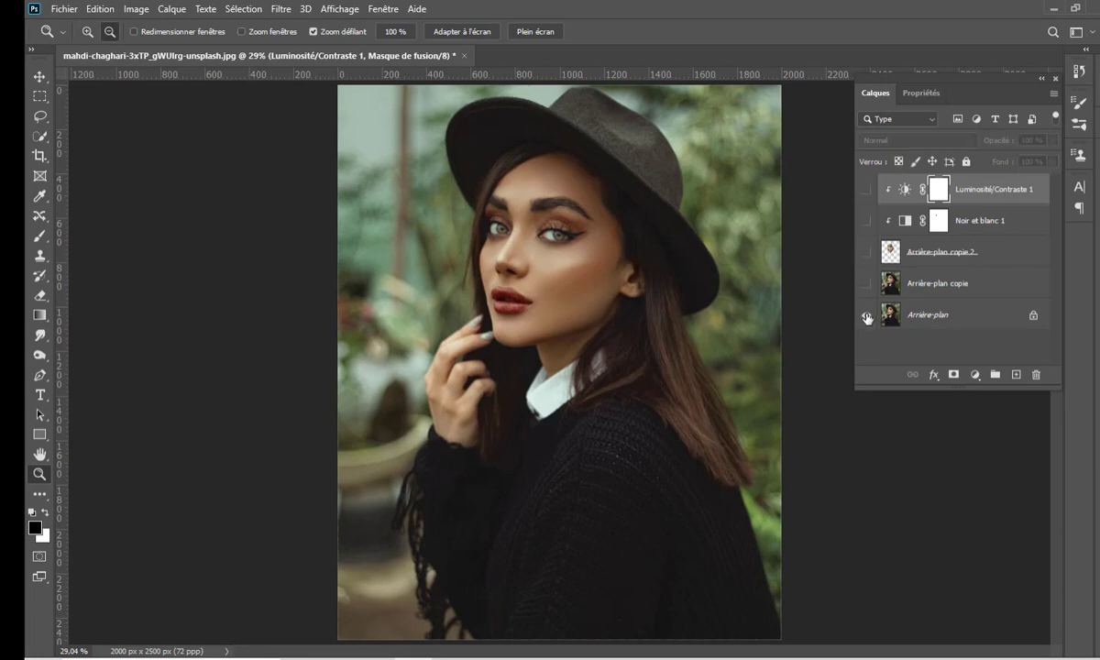
alt+click(866, 316)
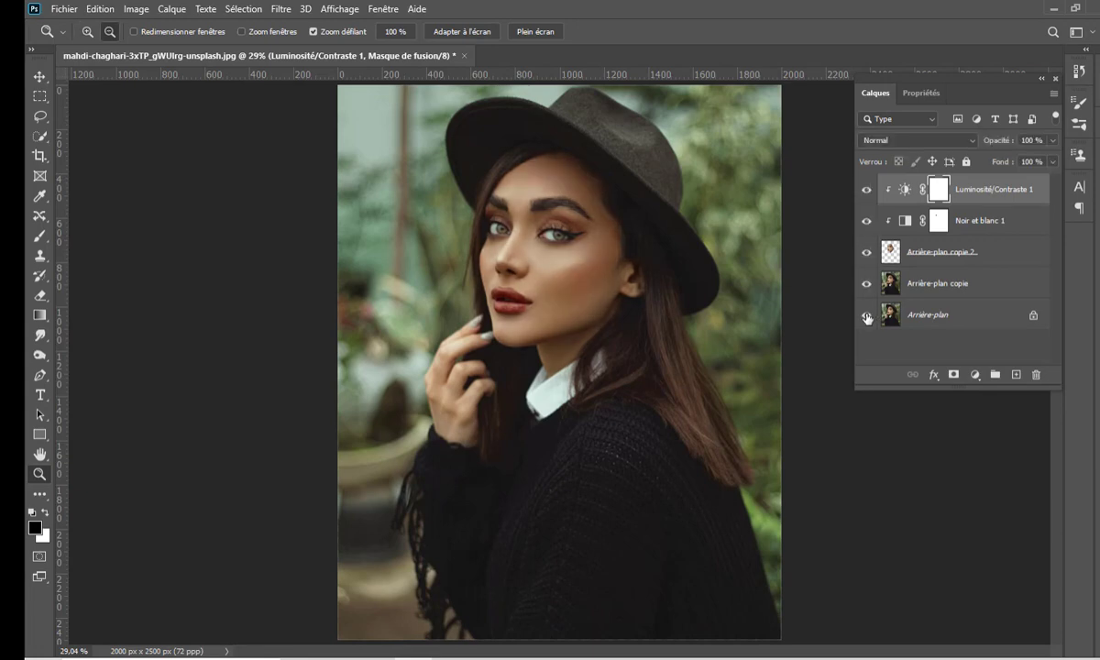
alt+click(866, 317)
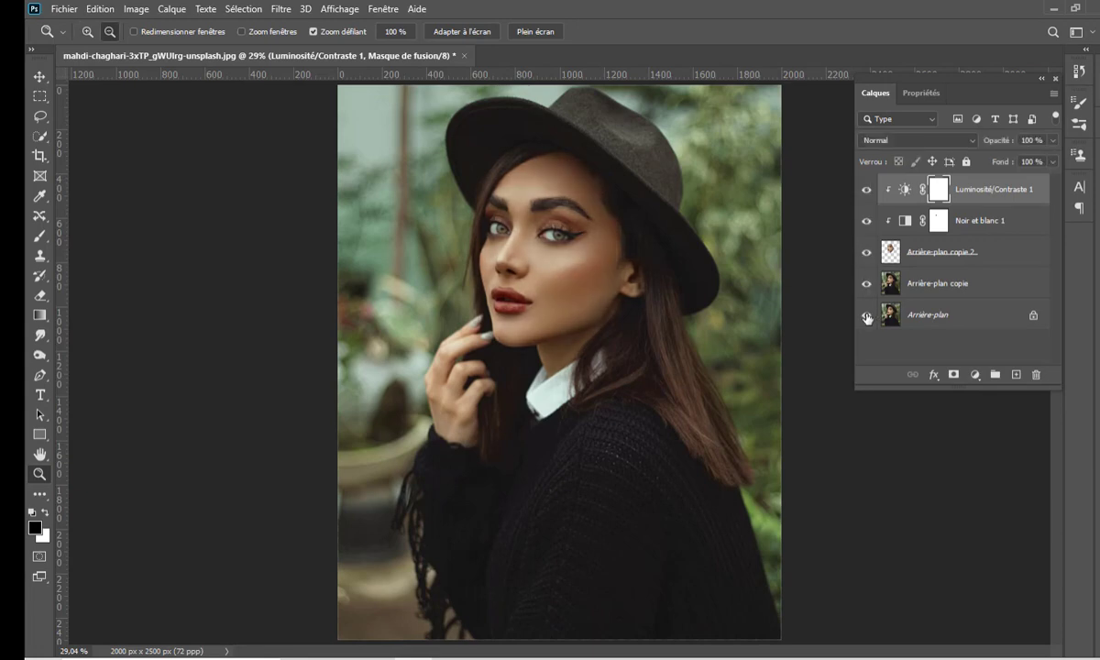